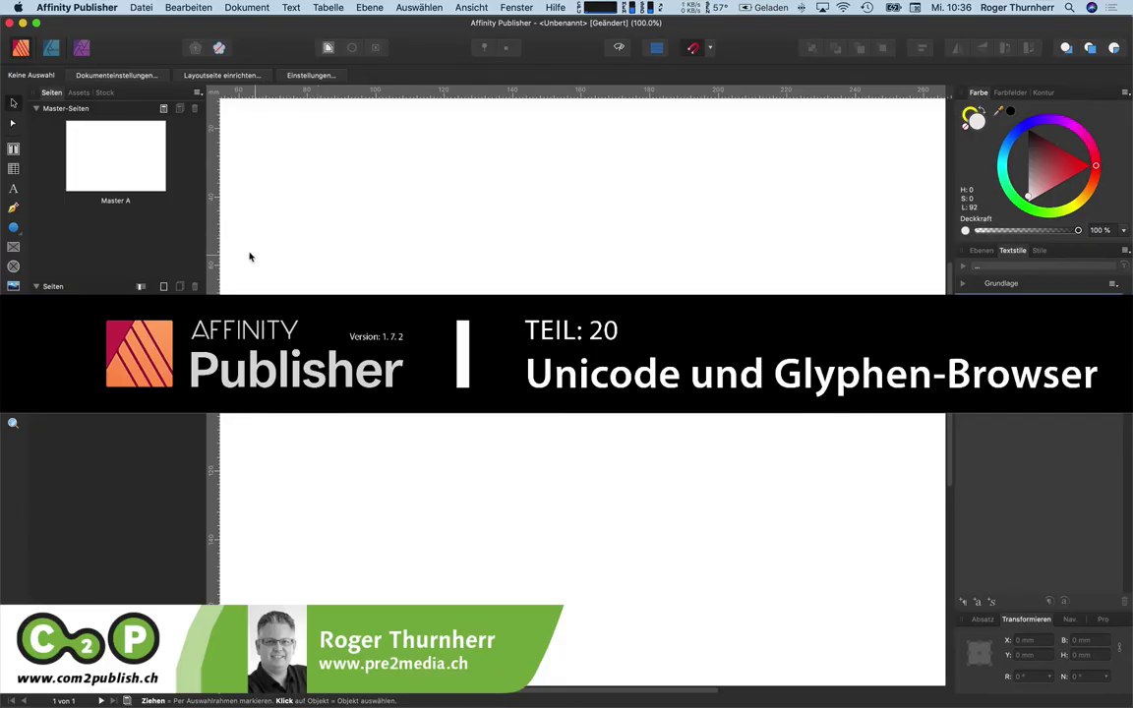
# - Draw a square text frame and type 'A b c' with '%' on the next line
pyautogui.click(11, 148)
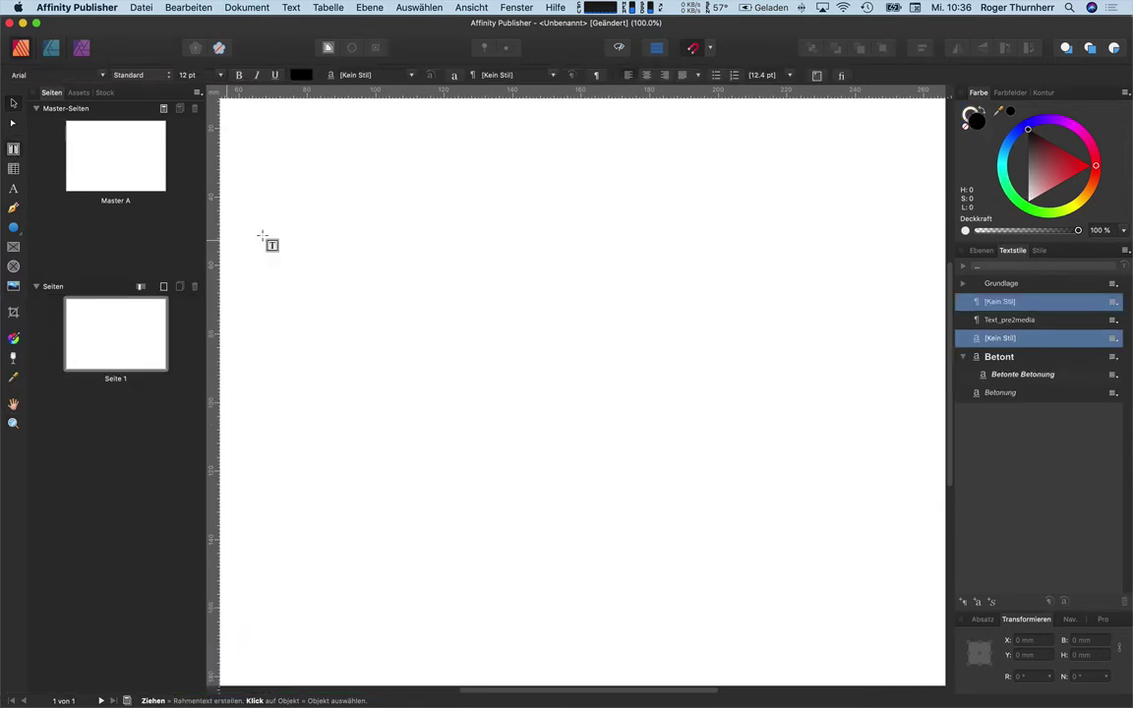
pyautogui.moveTo(305, 224); pyautogui.dragTo(590, 522)
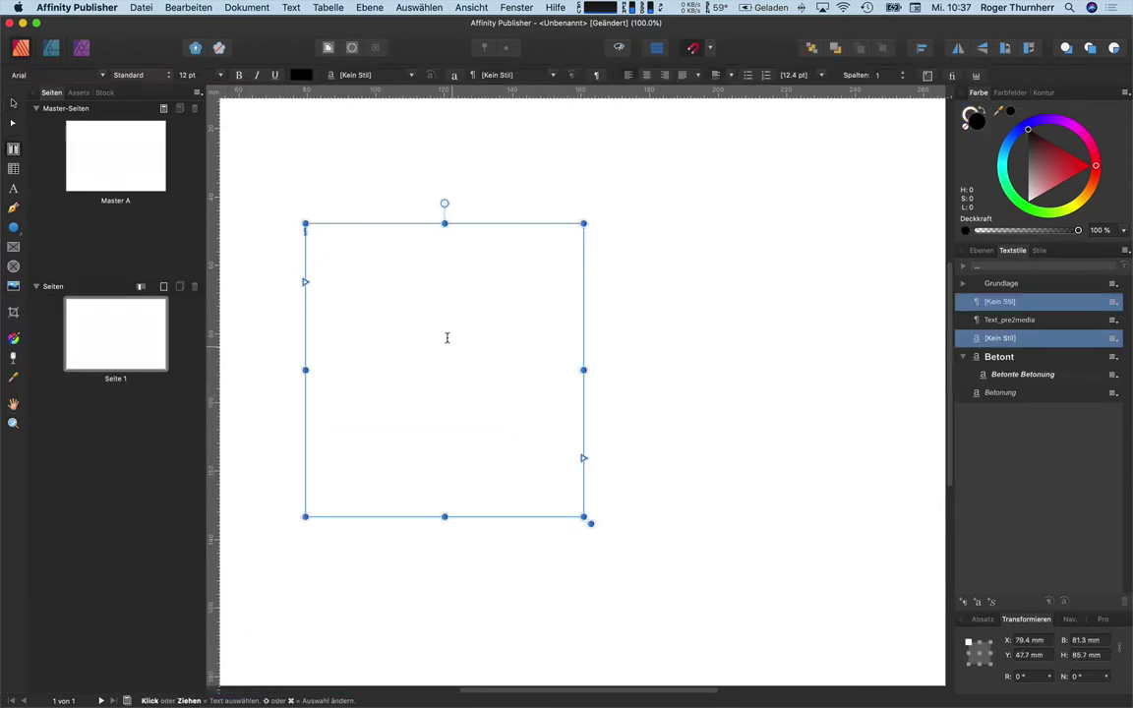
pyautogui.write('A')
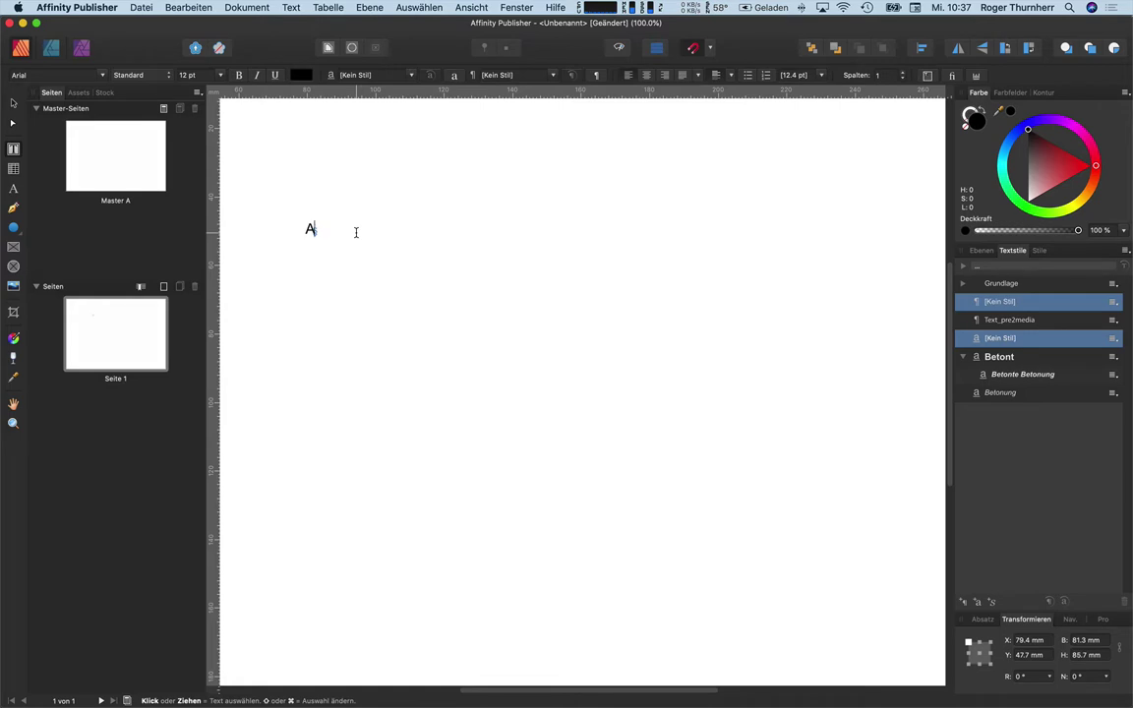
pyautogui.write(' b c ')
pyautogui.write('%')
# - Set all the frame's text to 36 pt, then select the % character
pyautogui.press('Escape')
pyautogui.hotkey('ctrl', 'a')
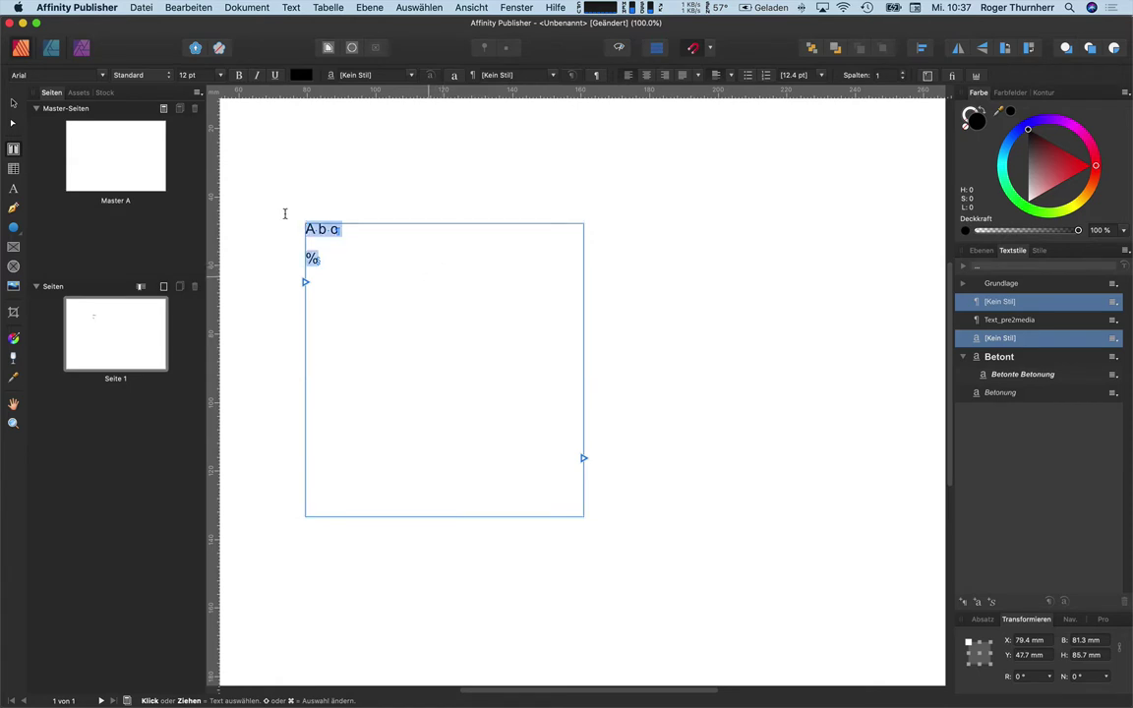
pyautogui.press('Escape')
pyautogui.click(220, 77)
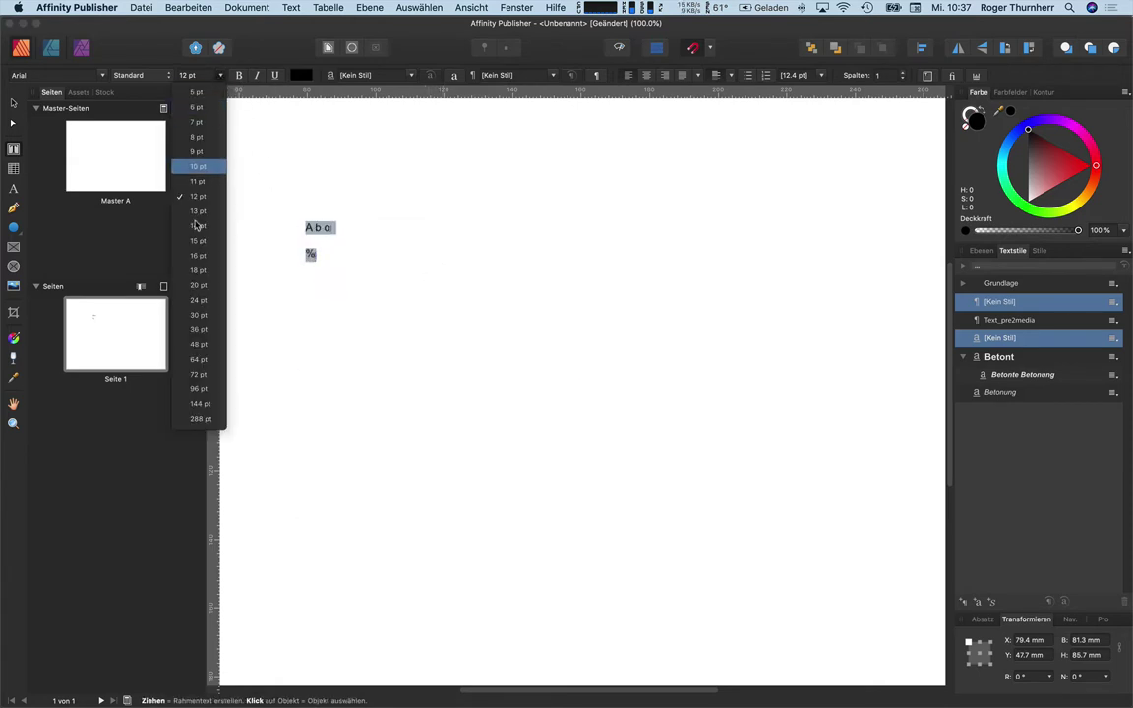
pyautogui.click(215, 329)
pyautogui.click(305, 282)
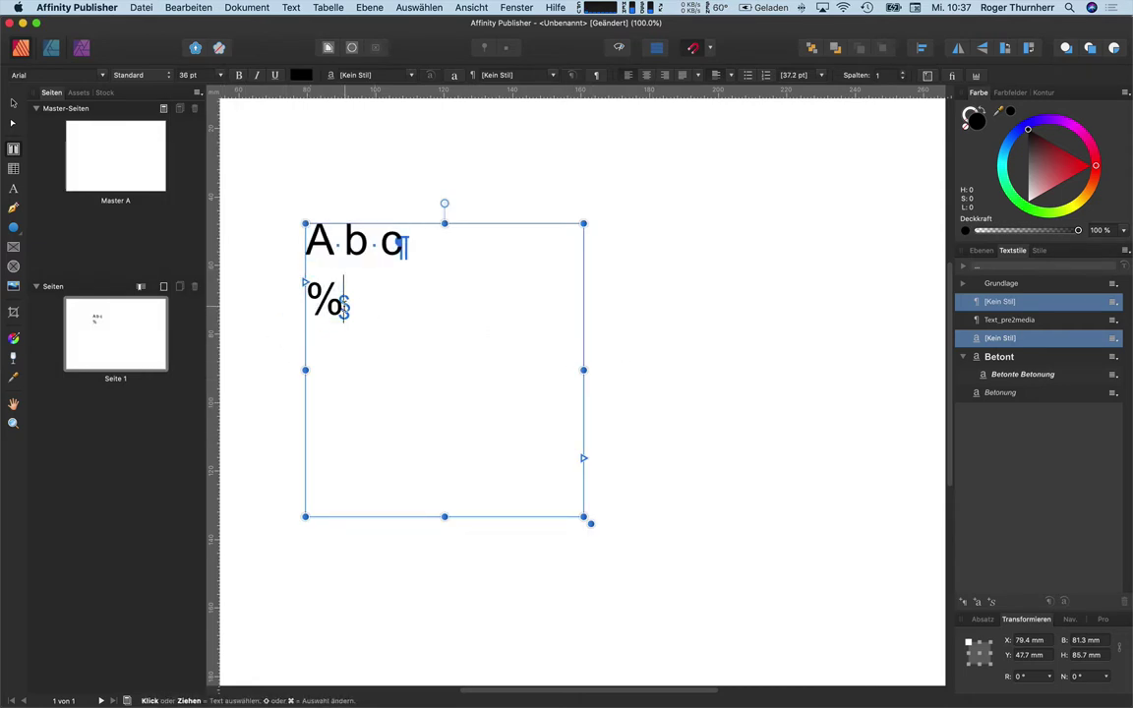
pyautogui.moveTo(344, 306); pyautogui.dragTo(306, 300)
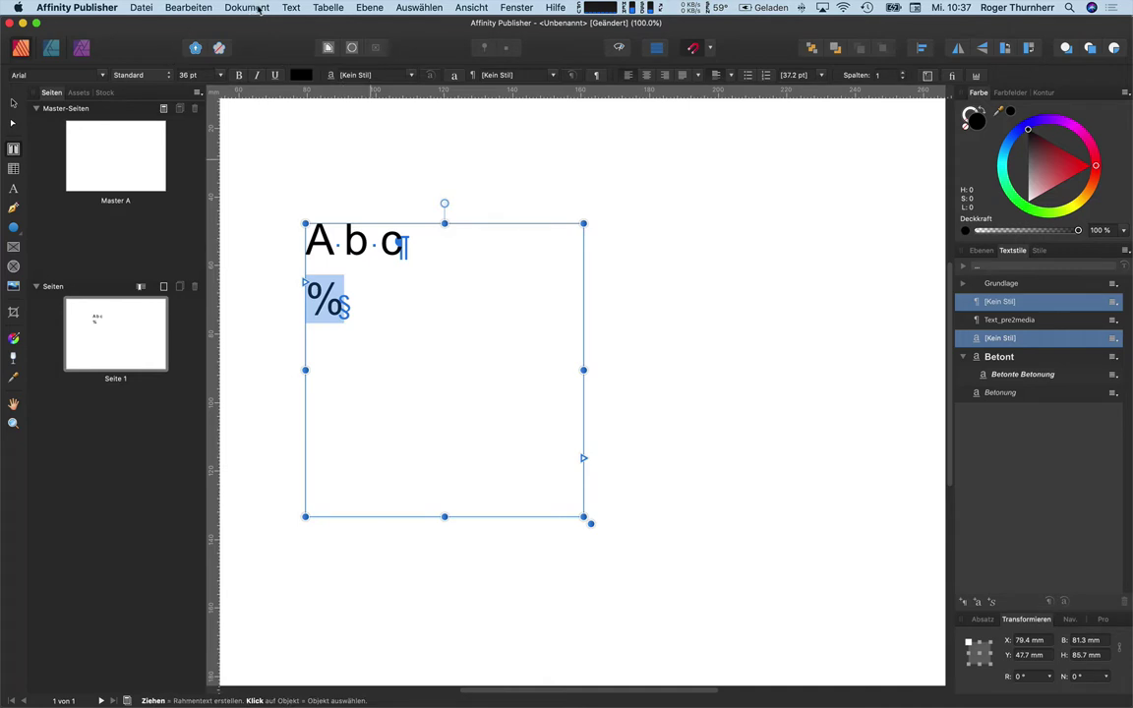
pyautogui.click(292, 8)
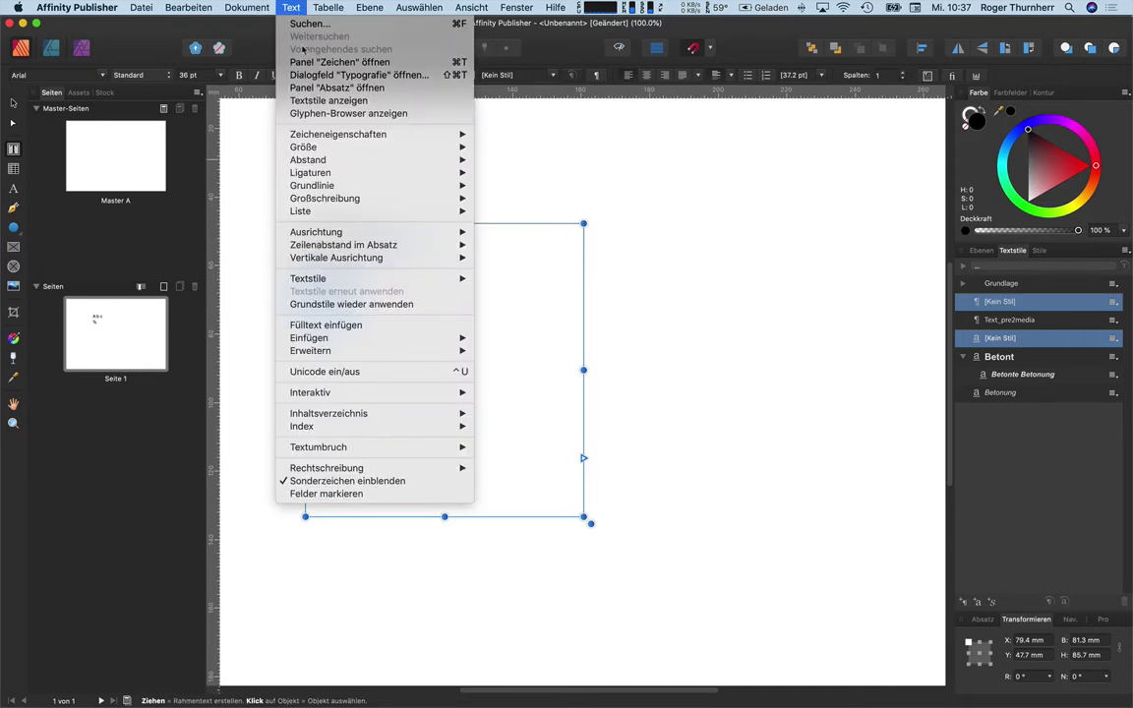
pyautogui.click(355, 372)
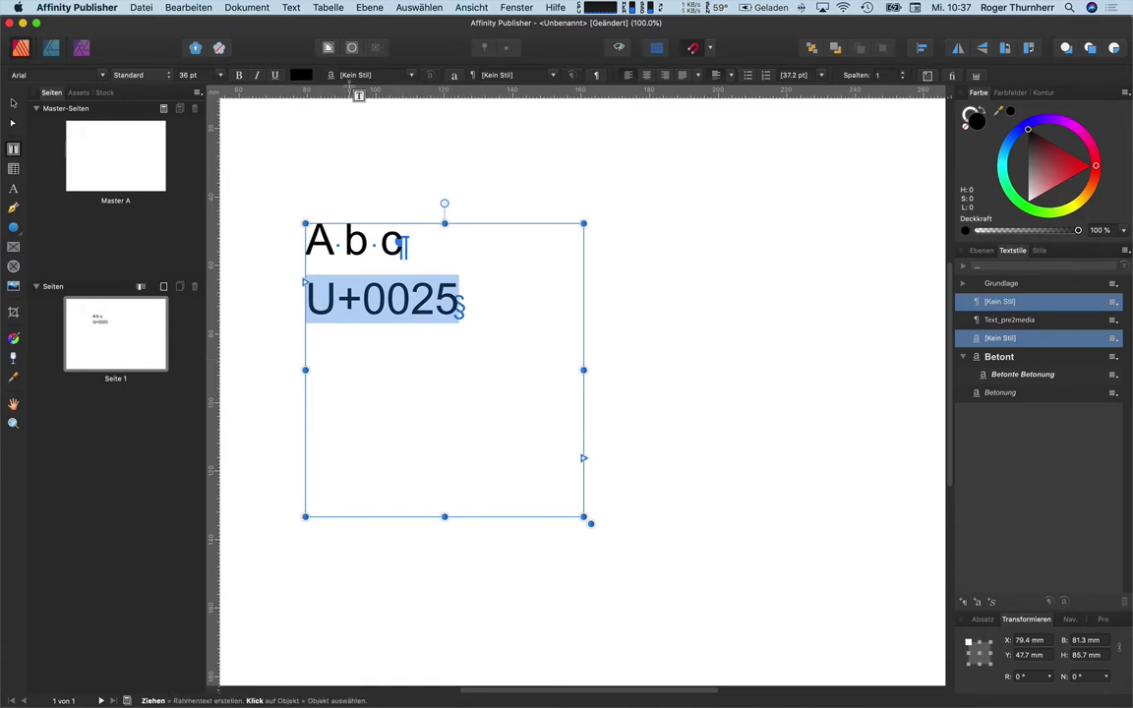
pyautogui.click(291, 7)
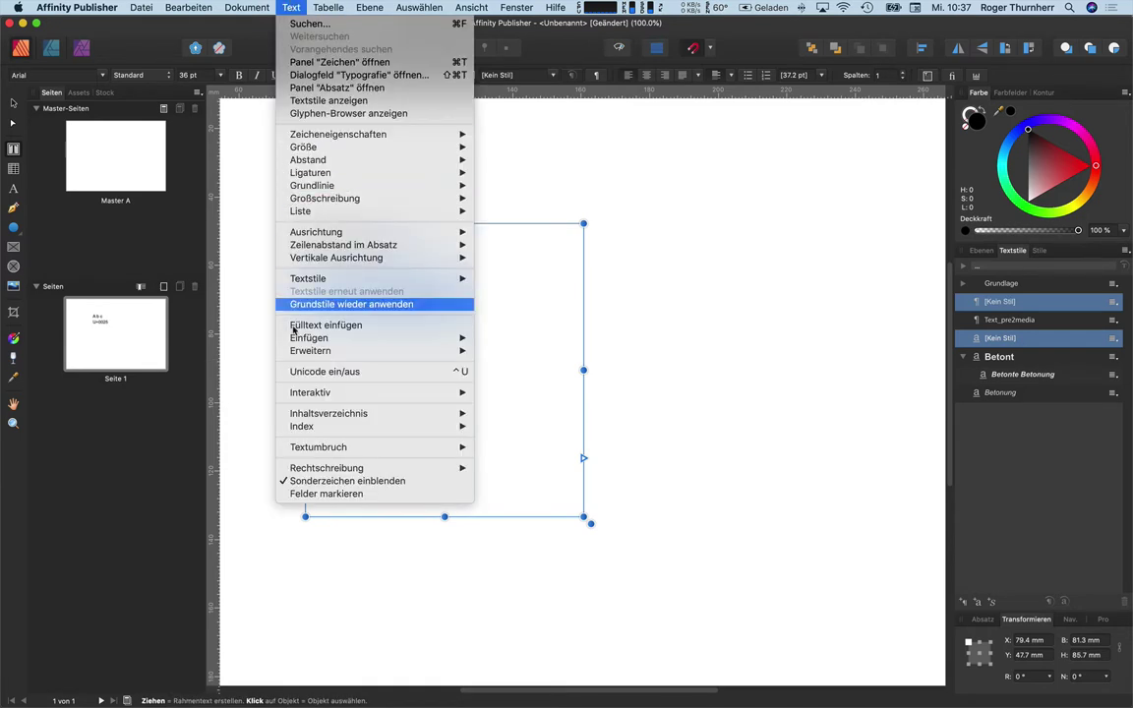
pyautogui.click(324, 371)
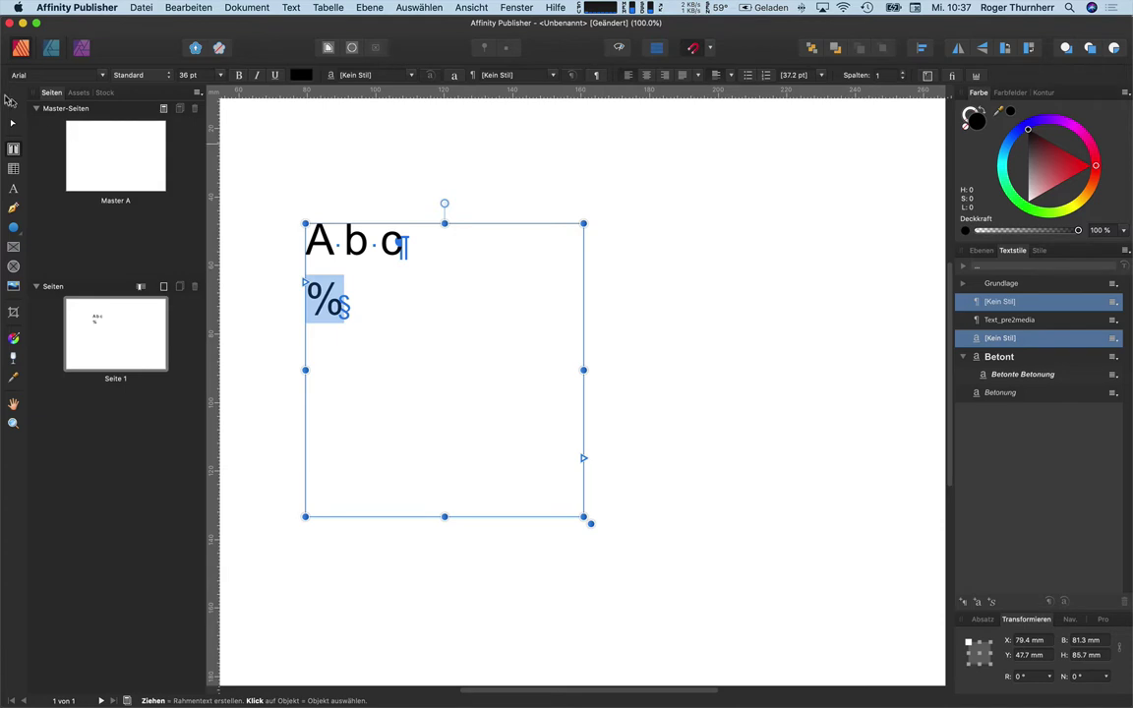
# - Widen the text frame to 168.8 mm with the Move tool
pyautogui.click(13, 102)
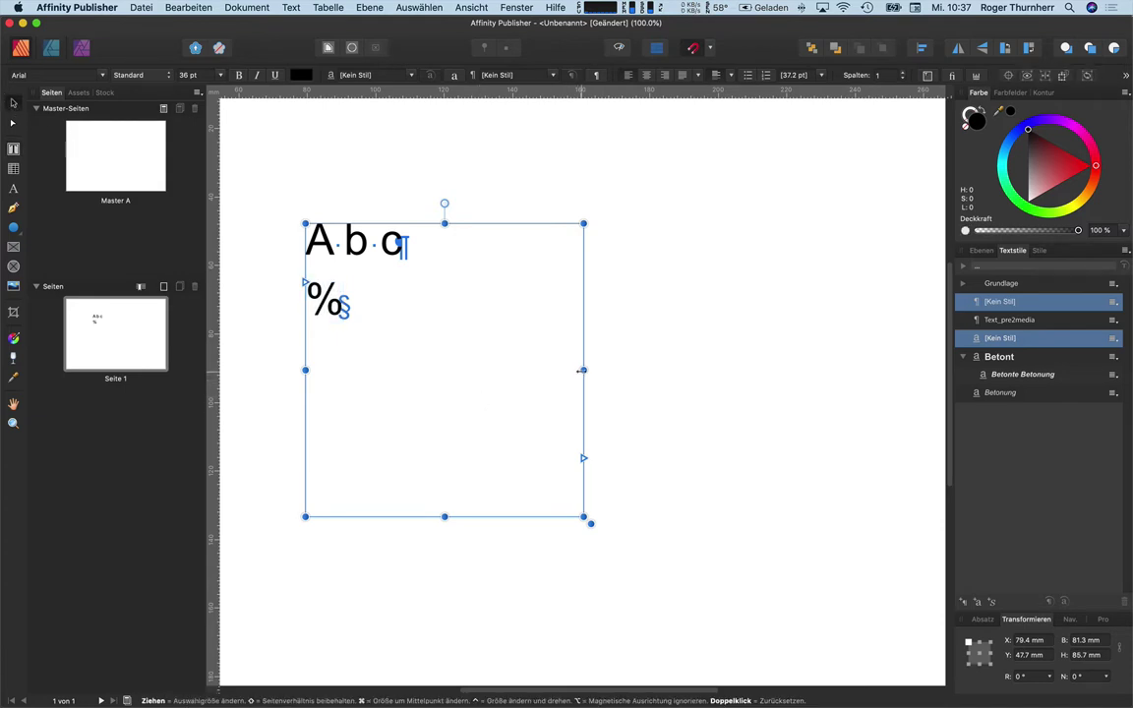
pyautogui.moveTo(580, 371); pyautogui.dragTo(879, 359)
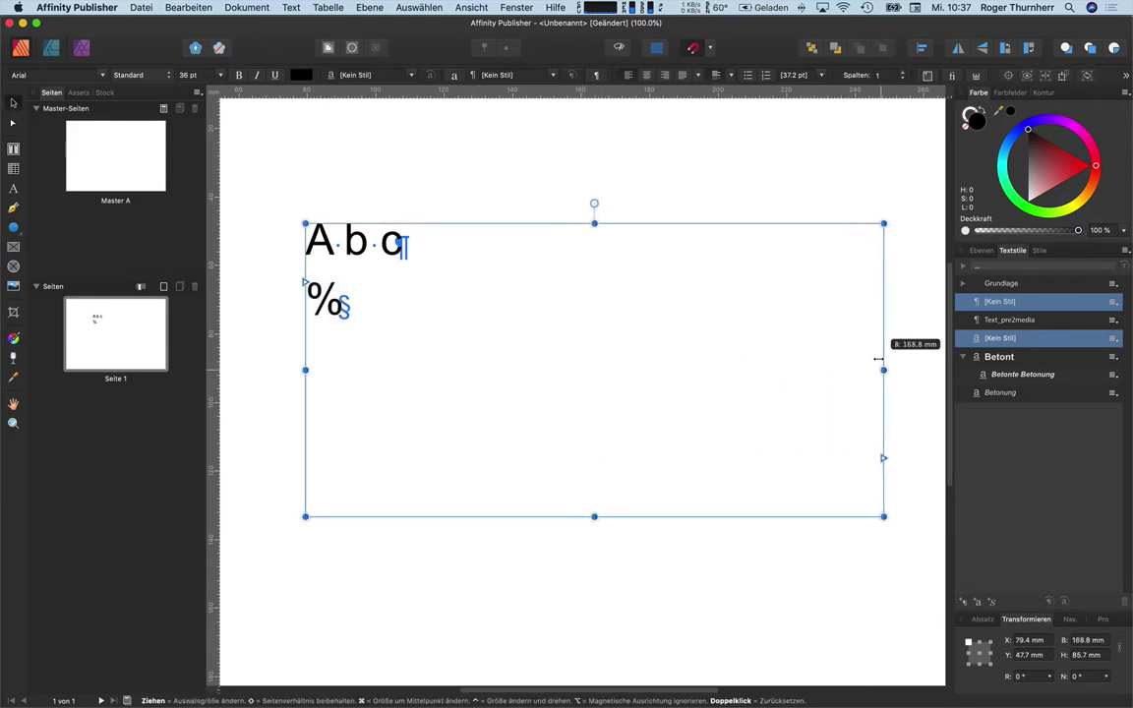
pyautogui.press('Escape')
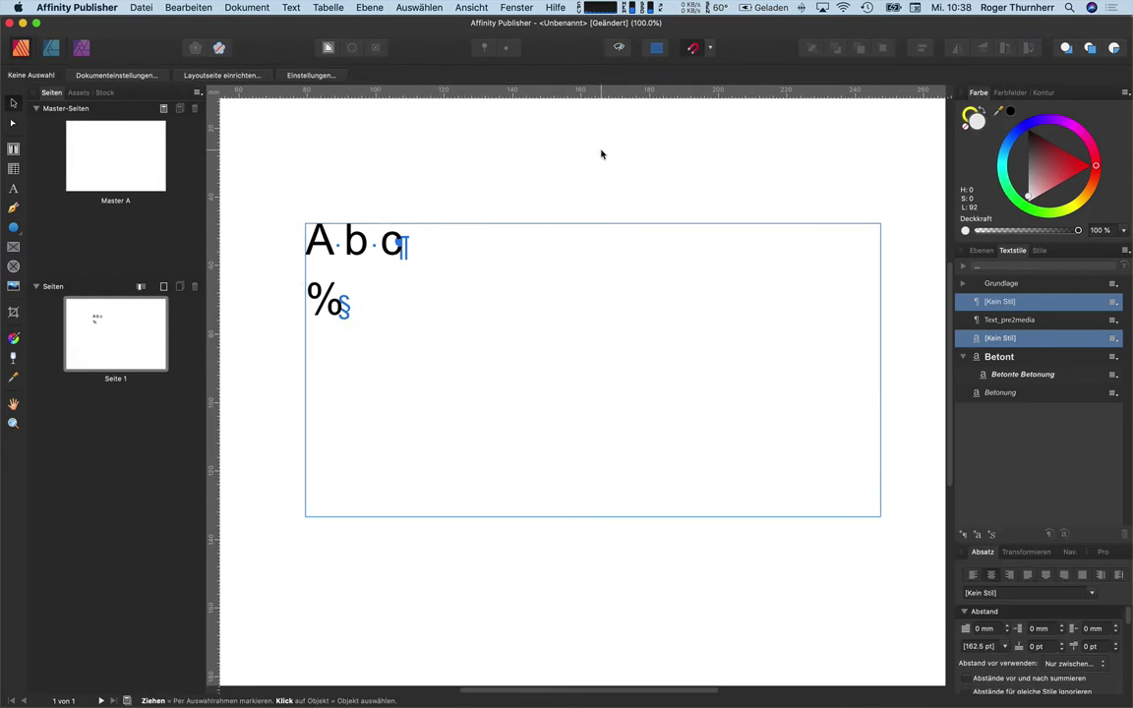
# - Toggle Preview mode to view the page without frame edges or formatting marks
pyautogui.click(619, 47)
pyautogui.click(619, 48)
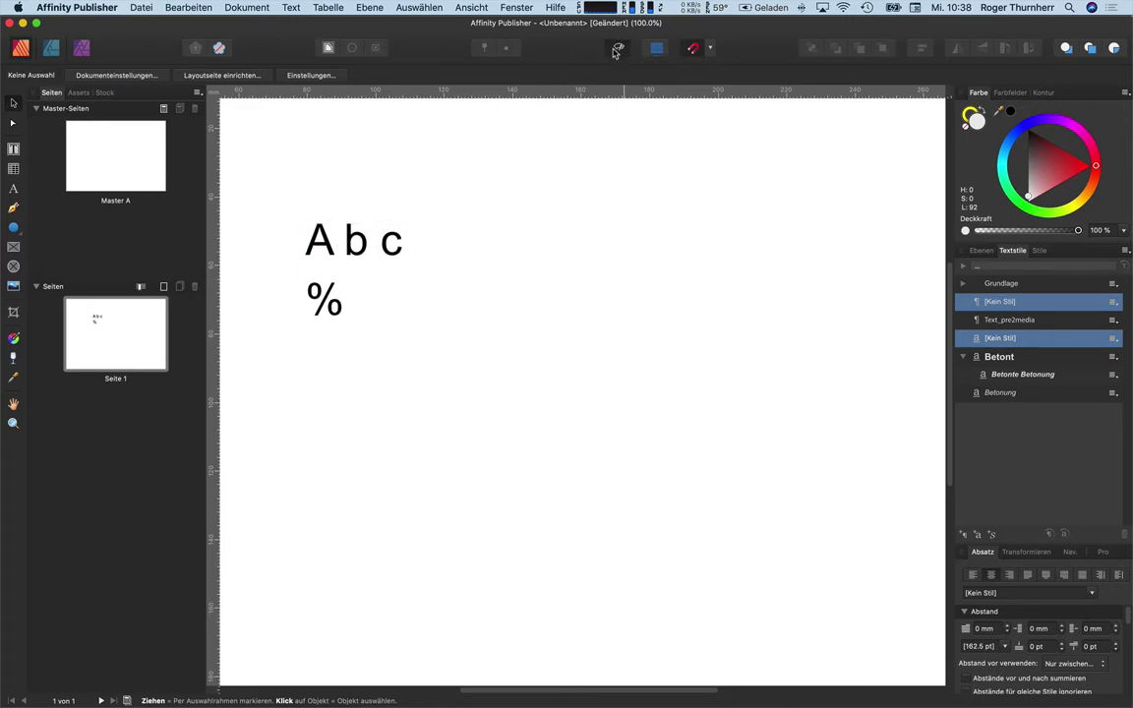
pyautogui.doubleClick(407, 244)
# - Convert 'A b c' into U+0041U+0020U+0062U+0020U+0063 via Text > Unicode ein/aus, then select U+0041
pyautogui.moveTo(406, 244); pyautogui.dragTo(296, 240)
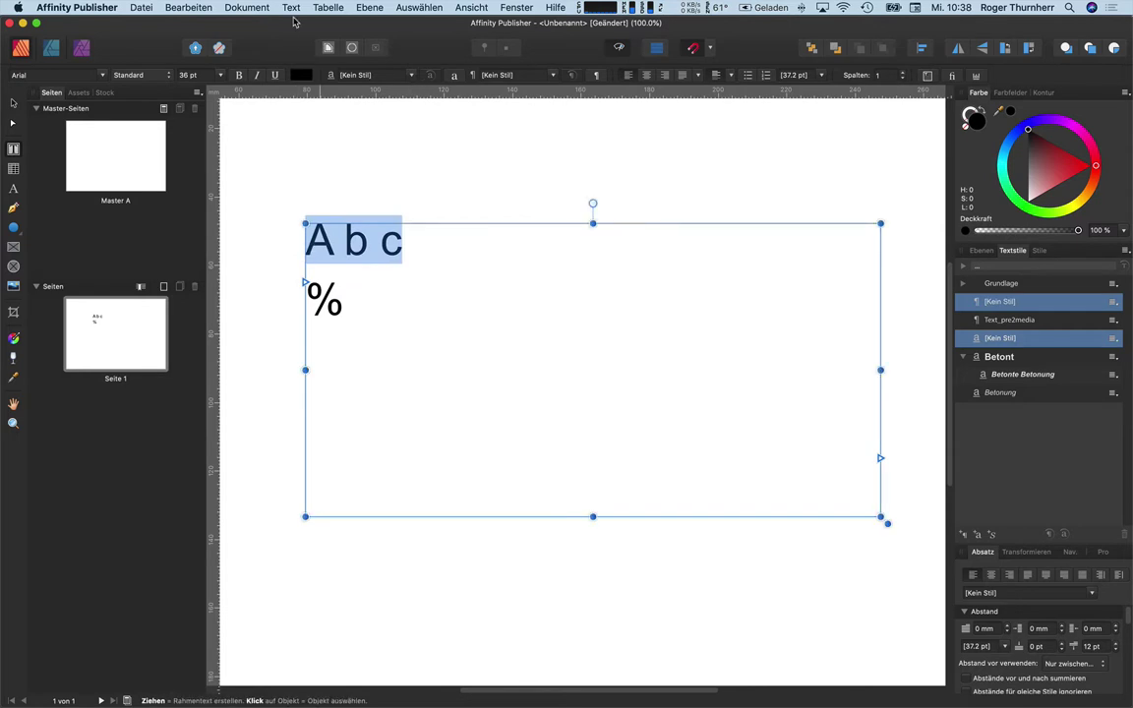
pyautogui.click(291, 8)
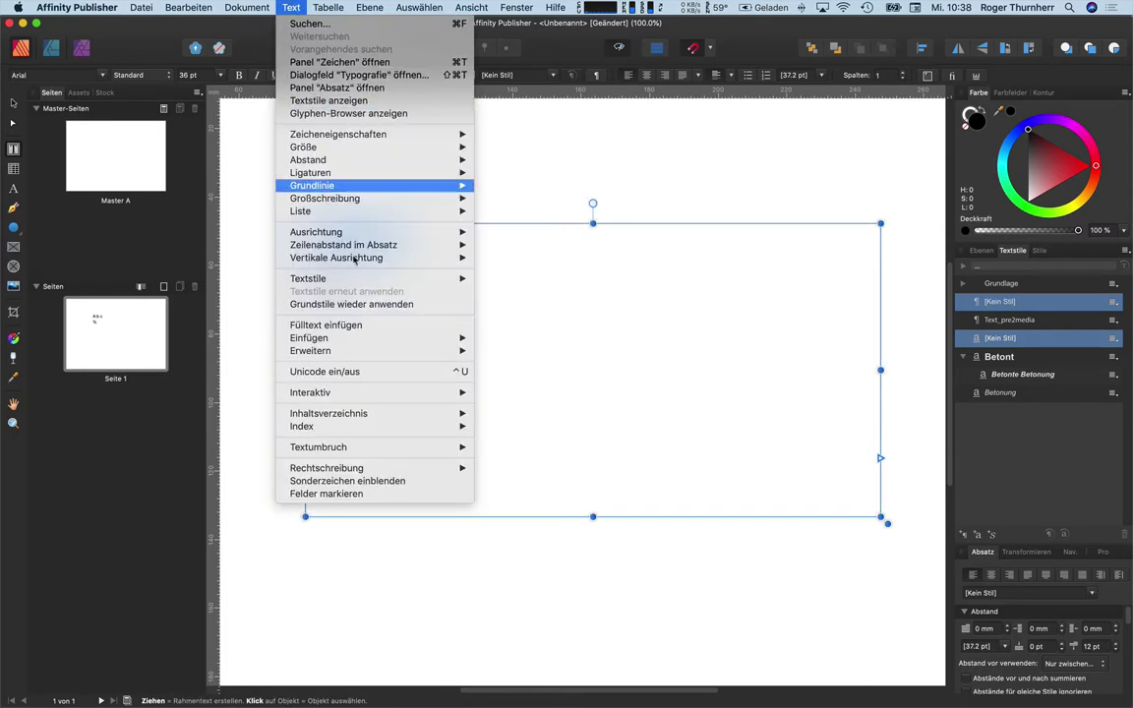
pyautogui.click(398, 371)
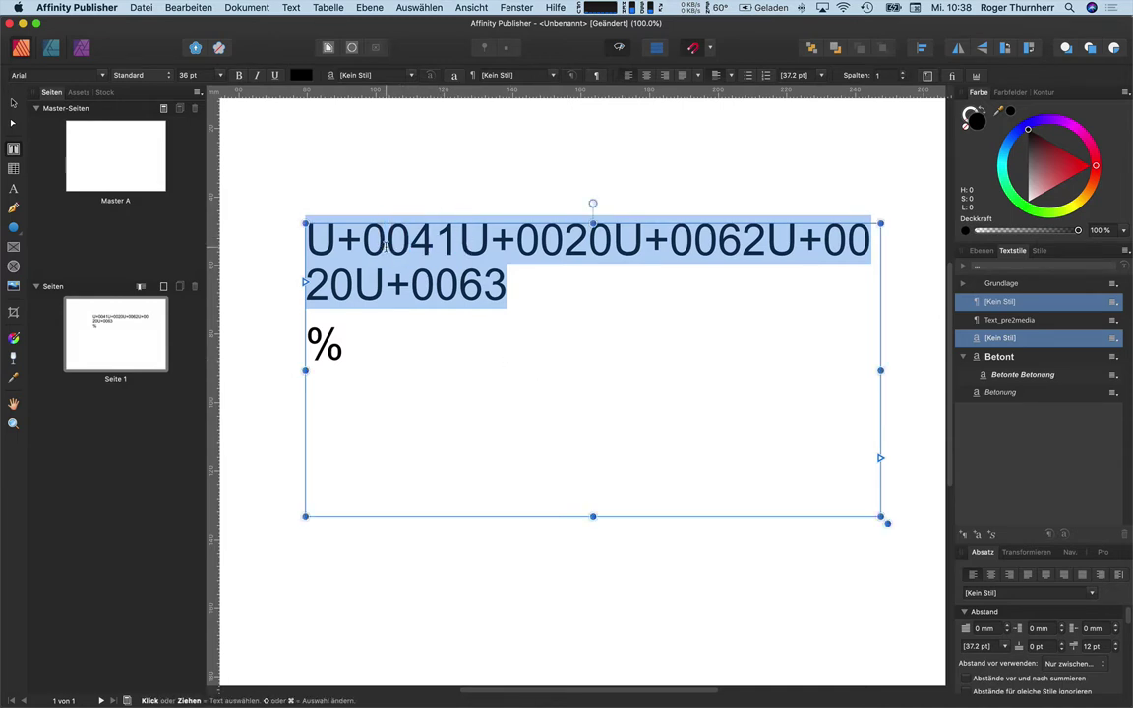
pyautogui.moveTo(461, 239); pyautogui.dragTo(278, 234)
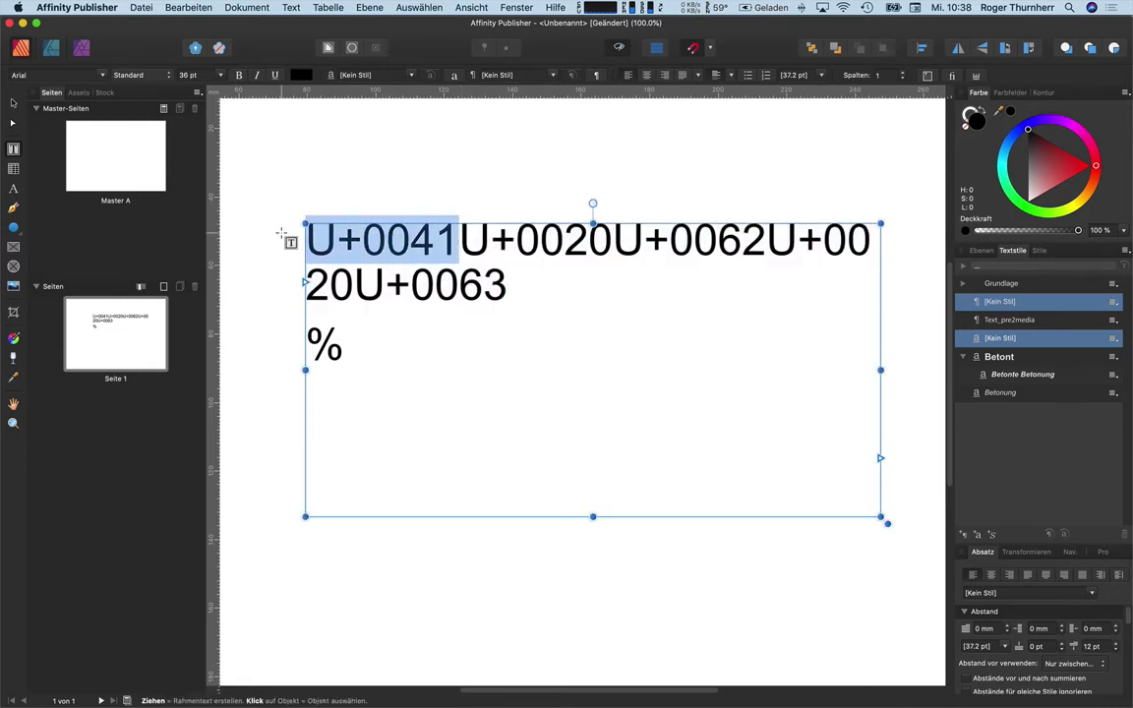
pyautogui.hotkey('ctrl', 'a')
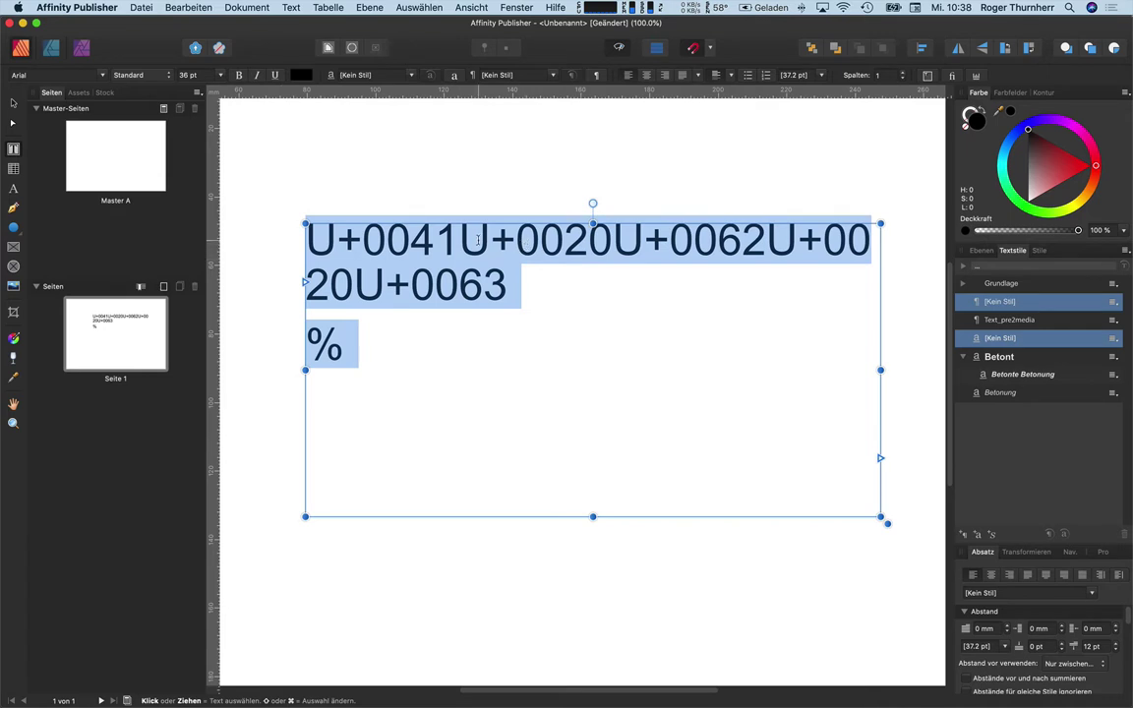
pyautogui.moveTo(459, 239); pyautogui.dragTo(309, 234)
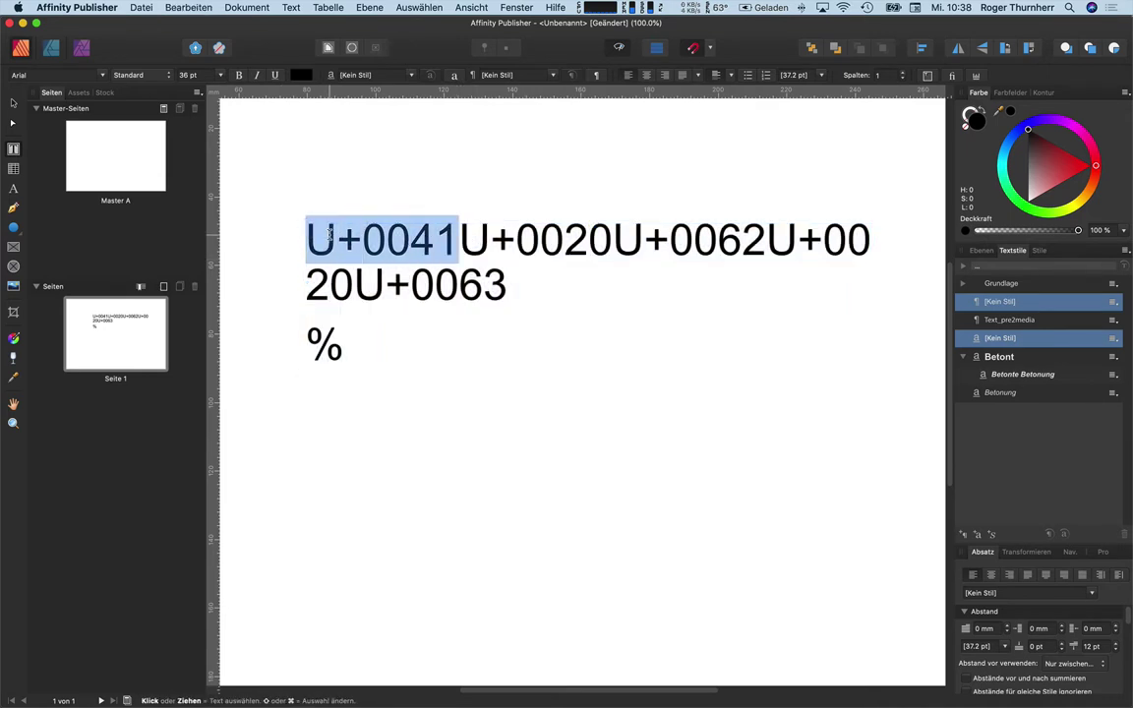
# - Copy the U+0041 code and paste it twice after the first U+0020
pyautogui.hotkey('ctrl', 'c')
pyautogui.click(549, 237)
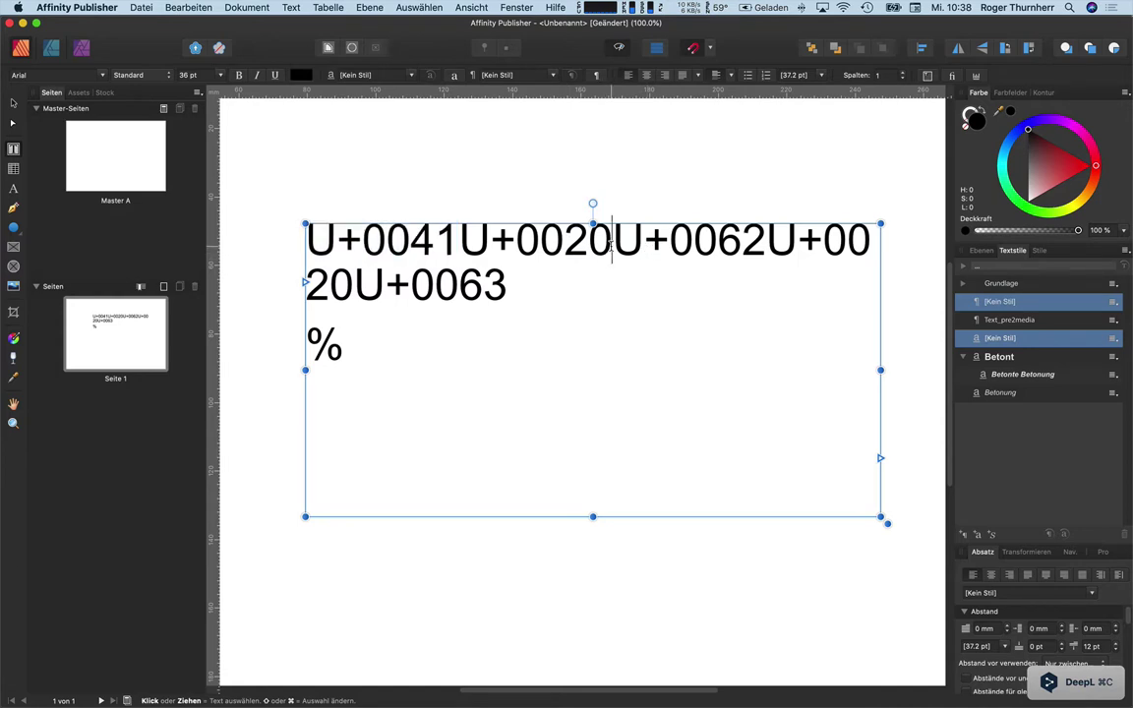
pyautogui.hotkey('ctrl', 'v')
pyautogui.hotkey('ctrl', 'v')
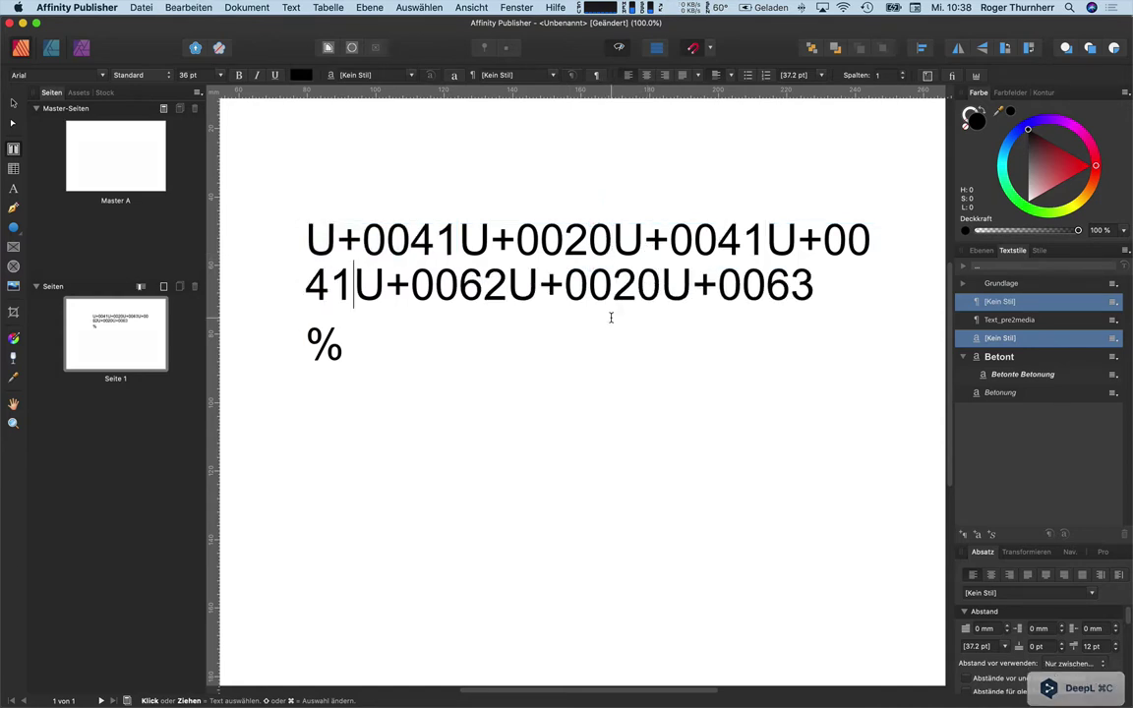
pyautogui.hotkey('ctrl', 'v')
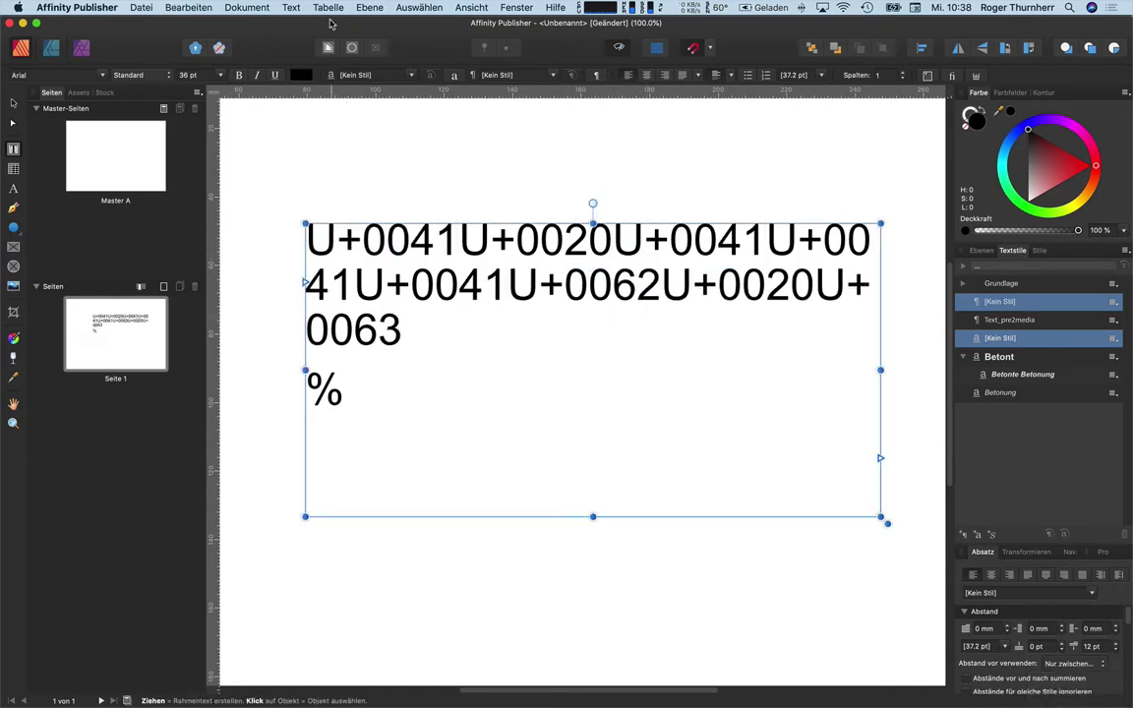
# - Convert the first paragraph's codes back to characters so it reads 'A AAAb c'
pyautogui.moveTo(448, 342); pyautogui.dragTo(248, 215)
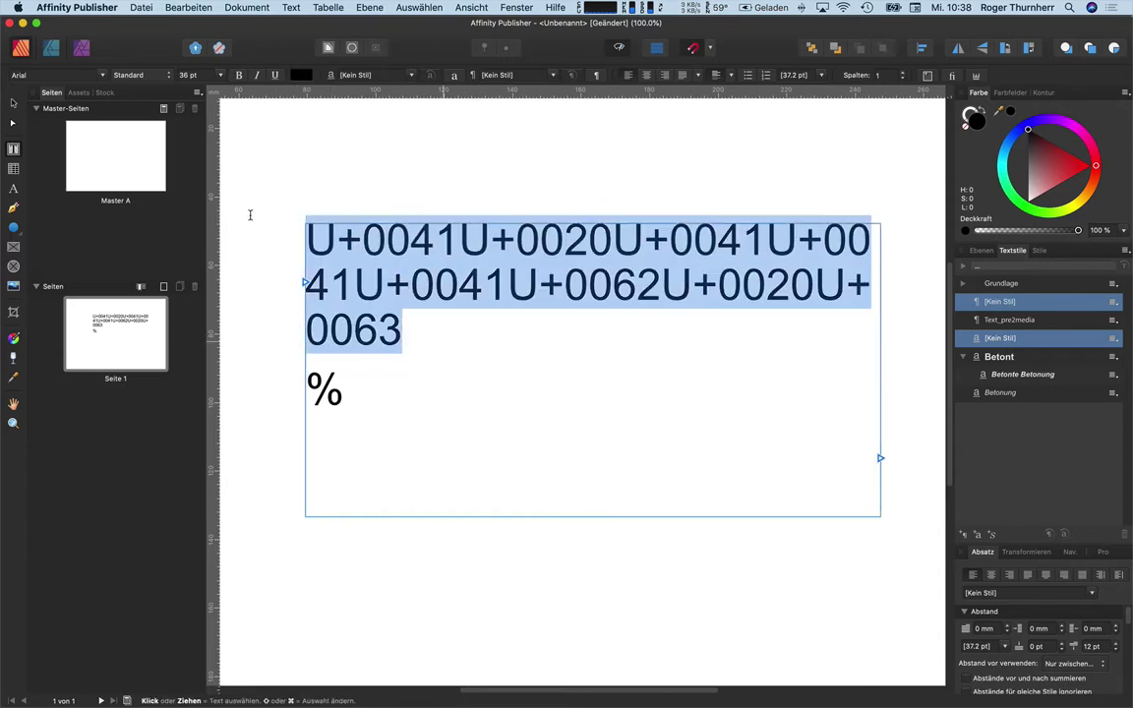
pyautogui.click(291, 6)
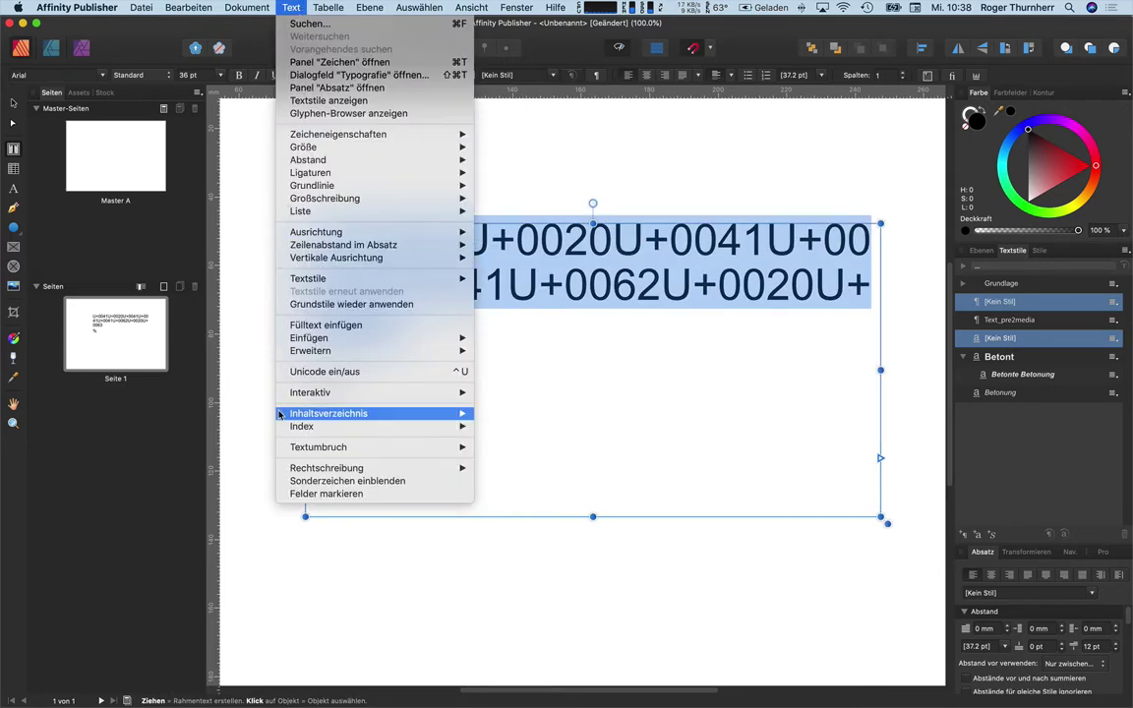
pyautogui.click(316, 371)
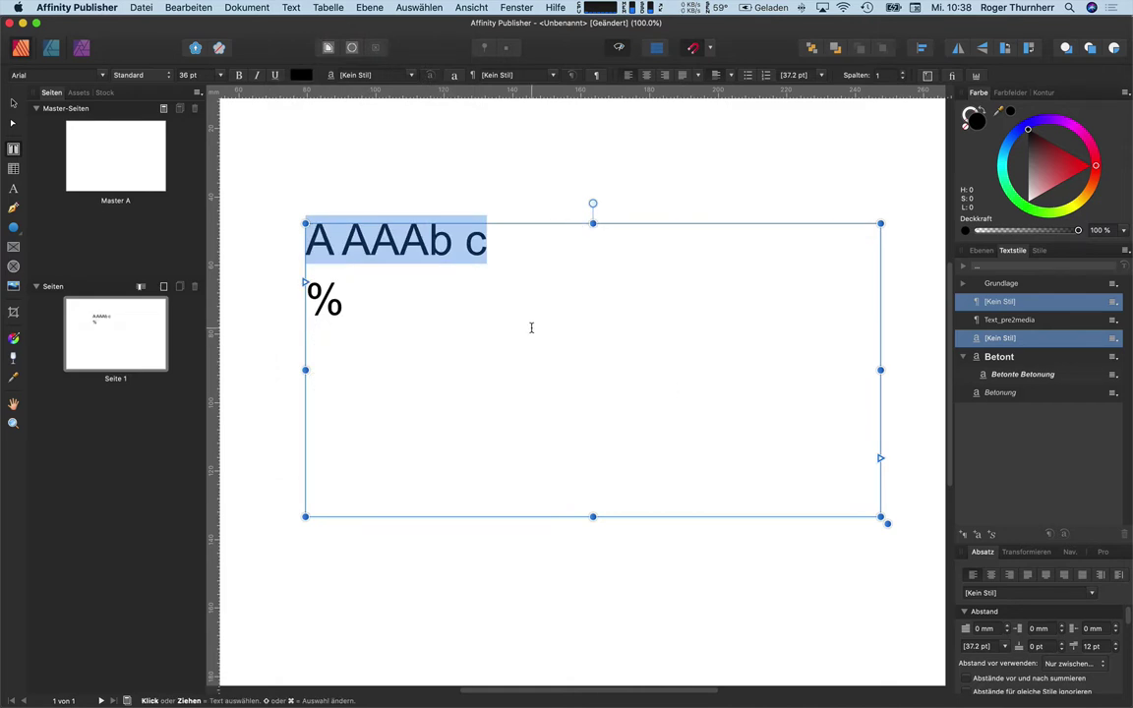
pyautogui.click(13, 101)
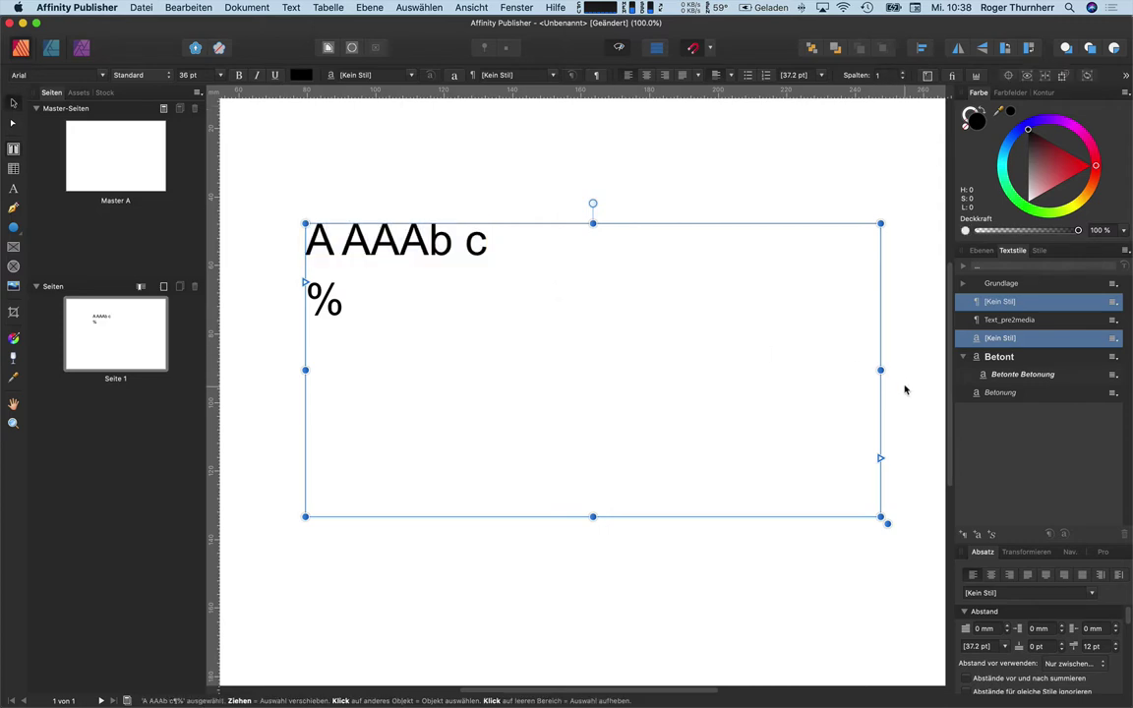
# - Drag the frame's right handle inward, then select and delete all its text
pyautogui.moveTo(879, 369); pyautogui.dragTo(793, 339)
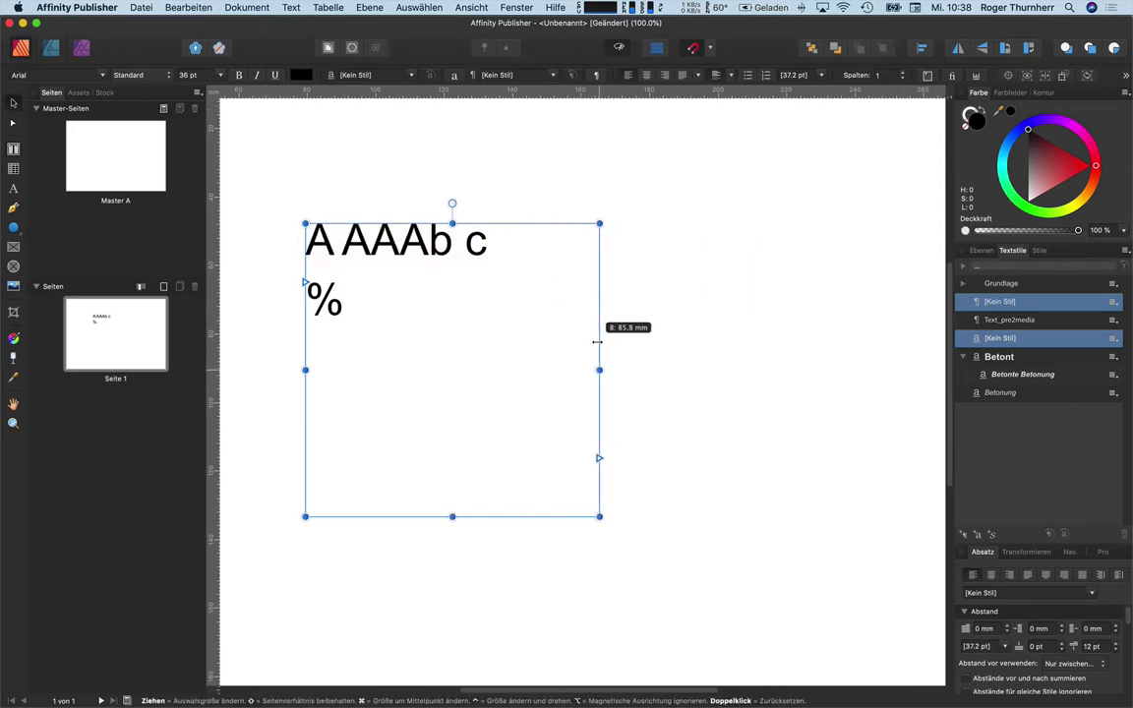
pyautogui.click(415, 338)
pyautogui.press('super+a')
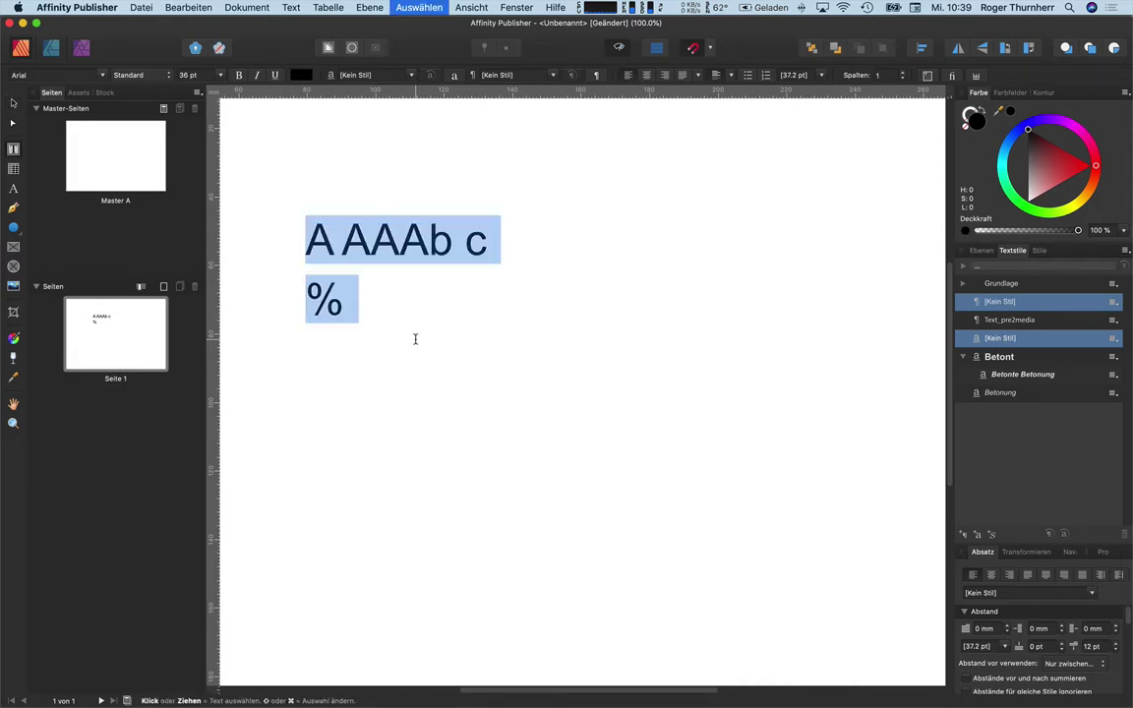
pyautogui.press('BackSpace')
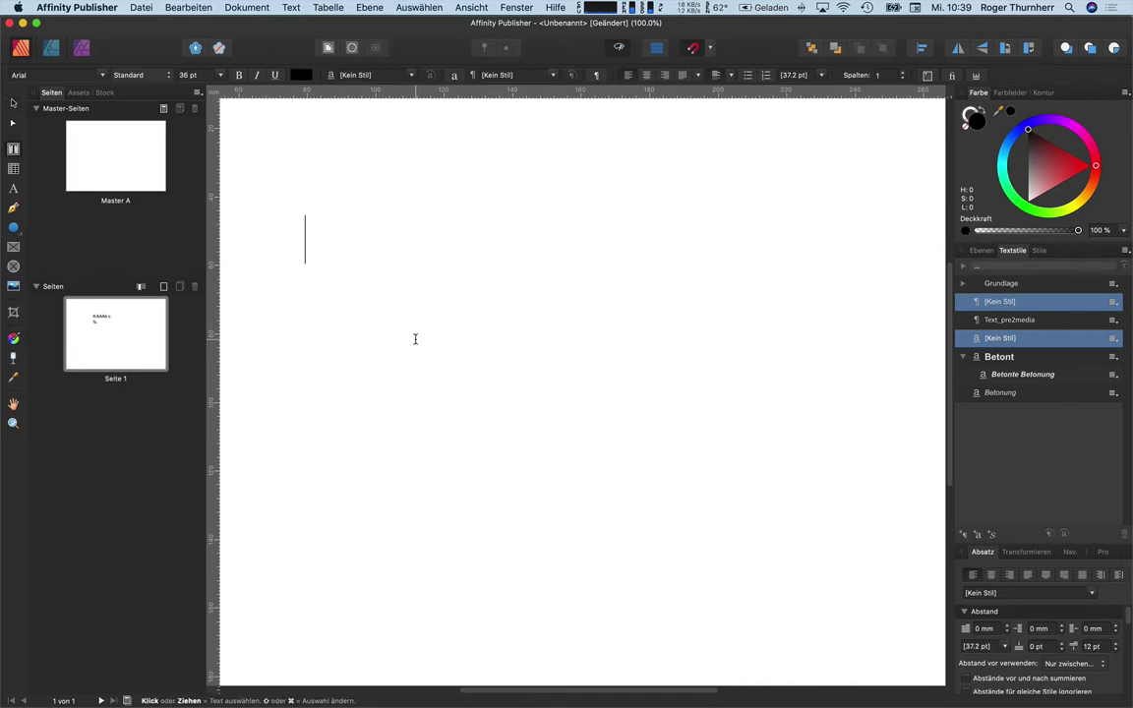
pyautogui.press('Escape')
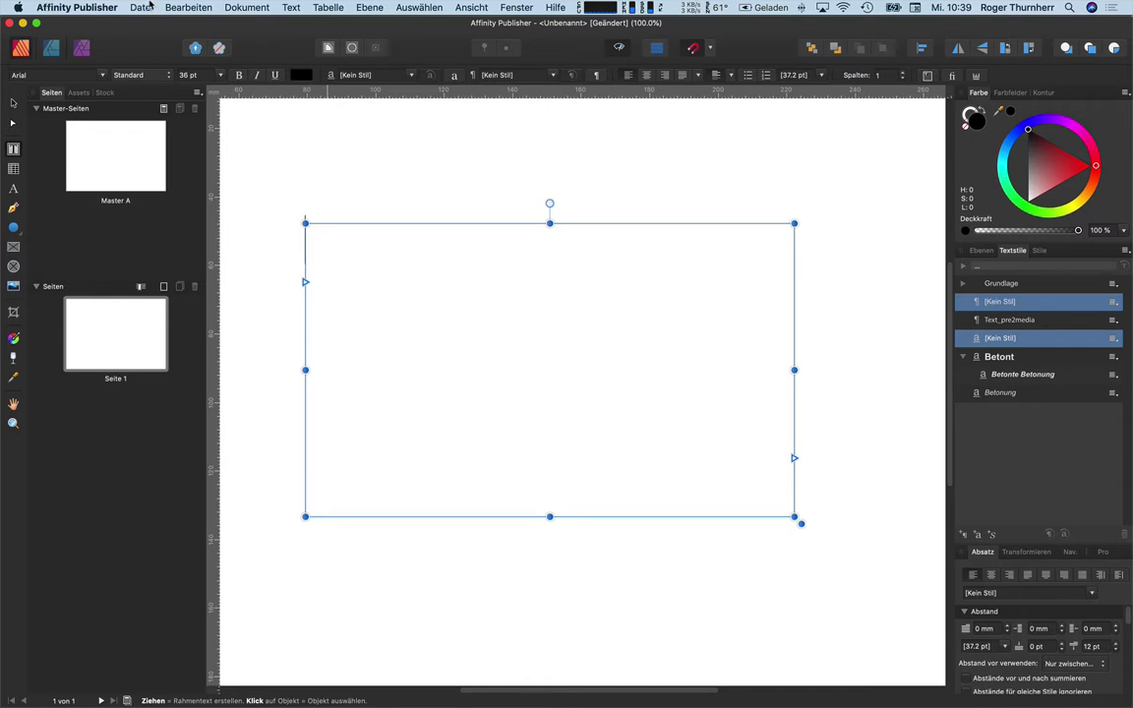
# - Place 25_titel_lead_text.rtf into the frame via Datei > Platzieren and set the caret before 'Revier'
pyautogui.click(147, 7)
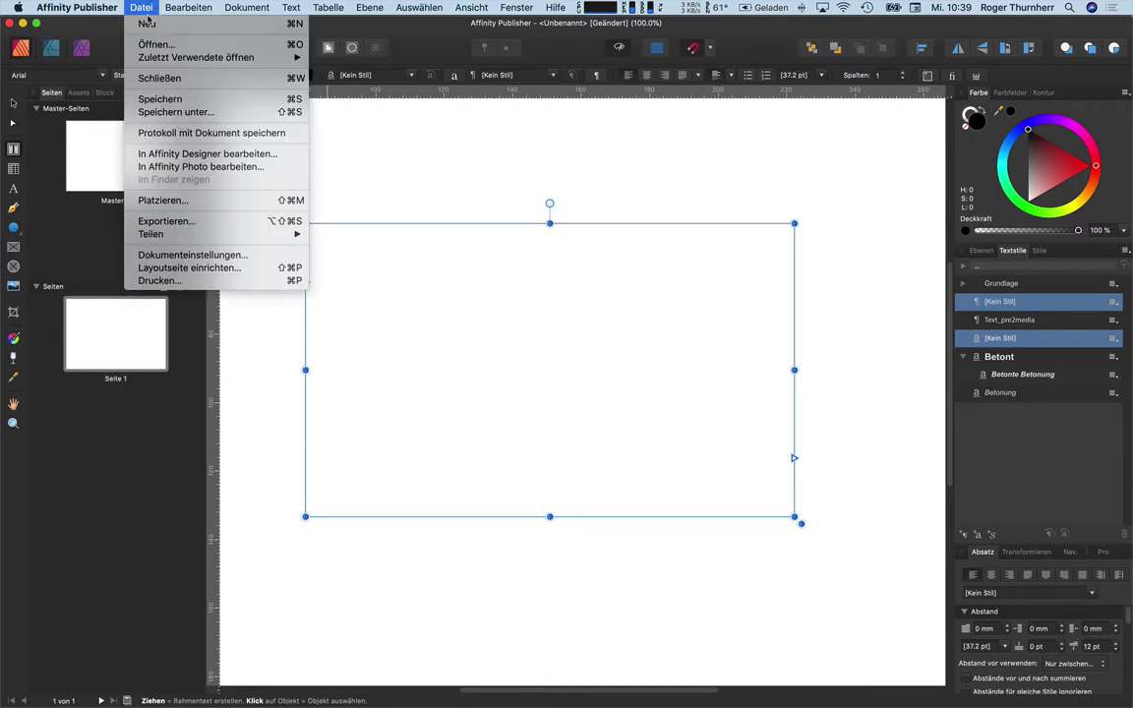
pyautogui.click(162, 200)
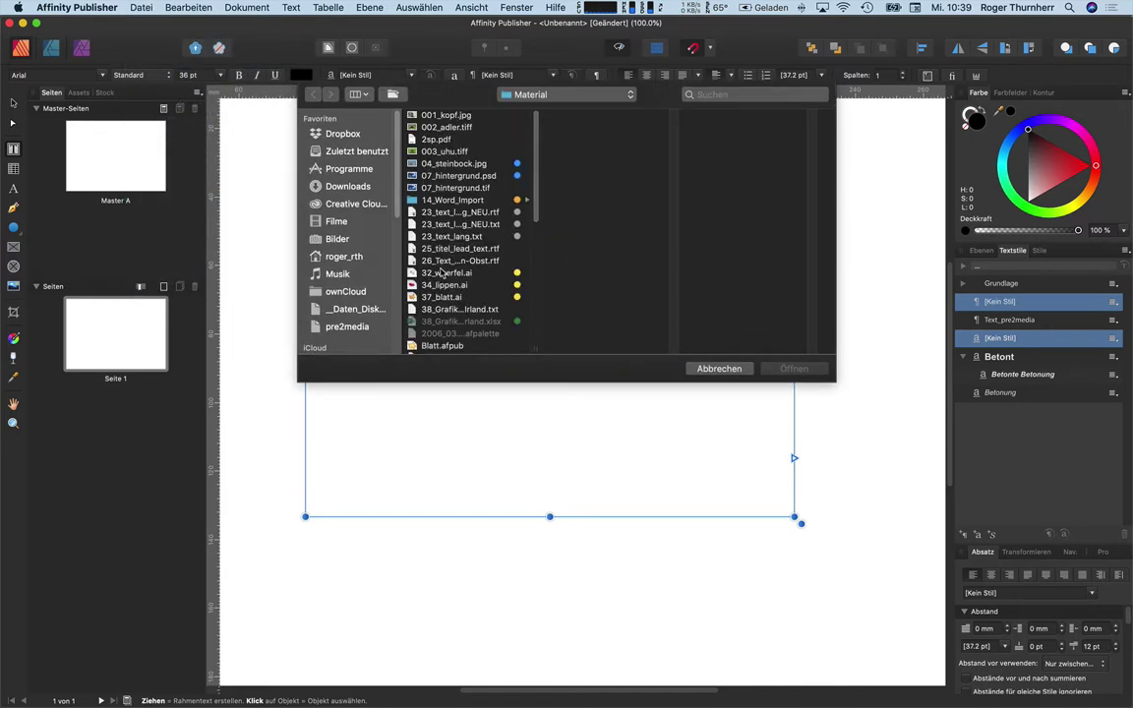
pyautogui.click(463, 249)
pyautogui.click(793, 367)
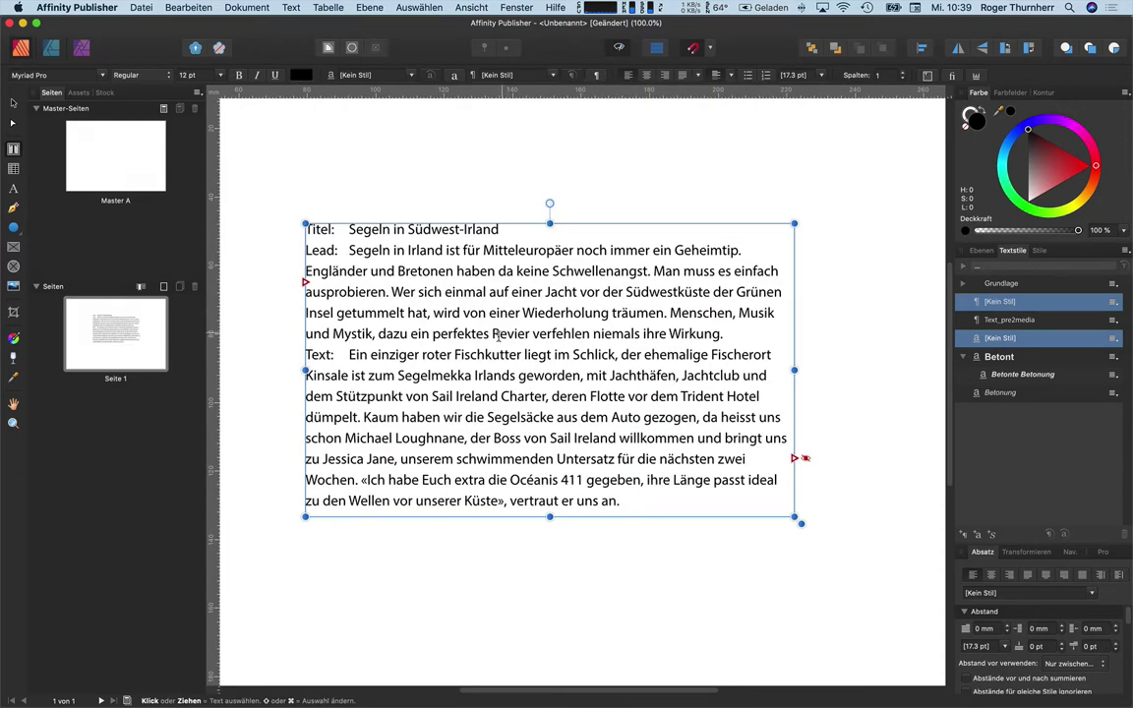
pyautogui.click(497, 334)
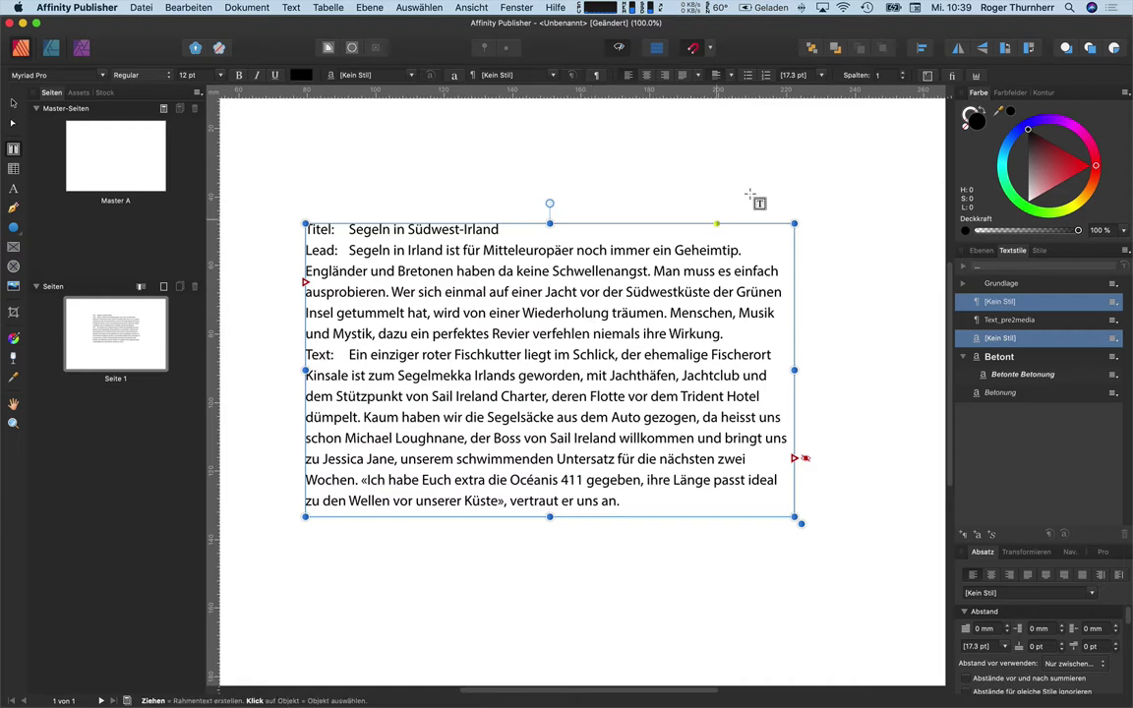
pyautogui.click(293, 7)
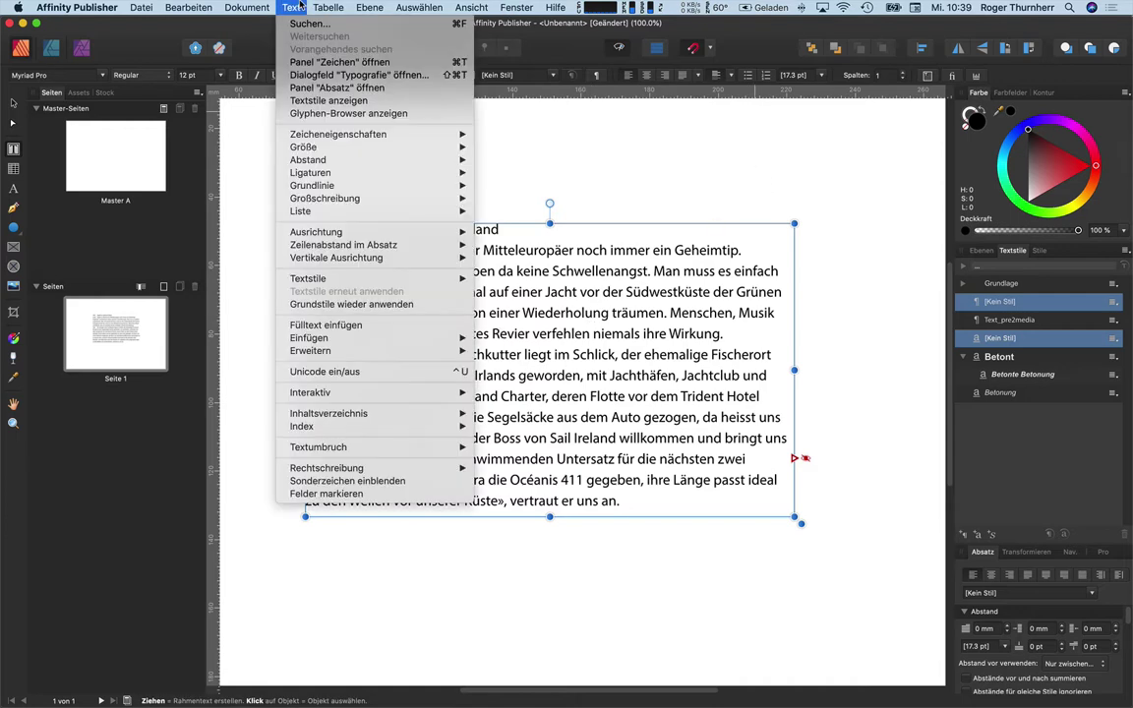
# - Insert the ý glyph before 'Revier' from the Glyph Browser
pyautogui.click(385, 114)
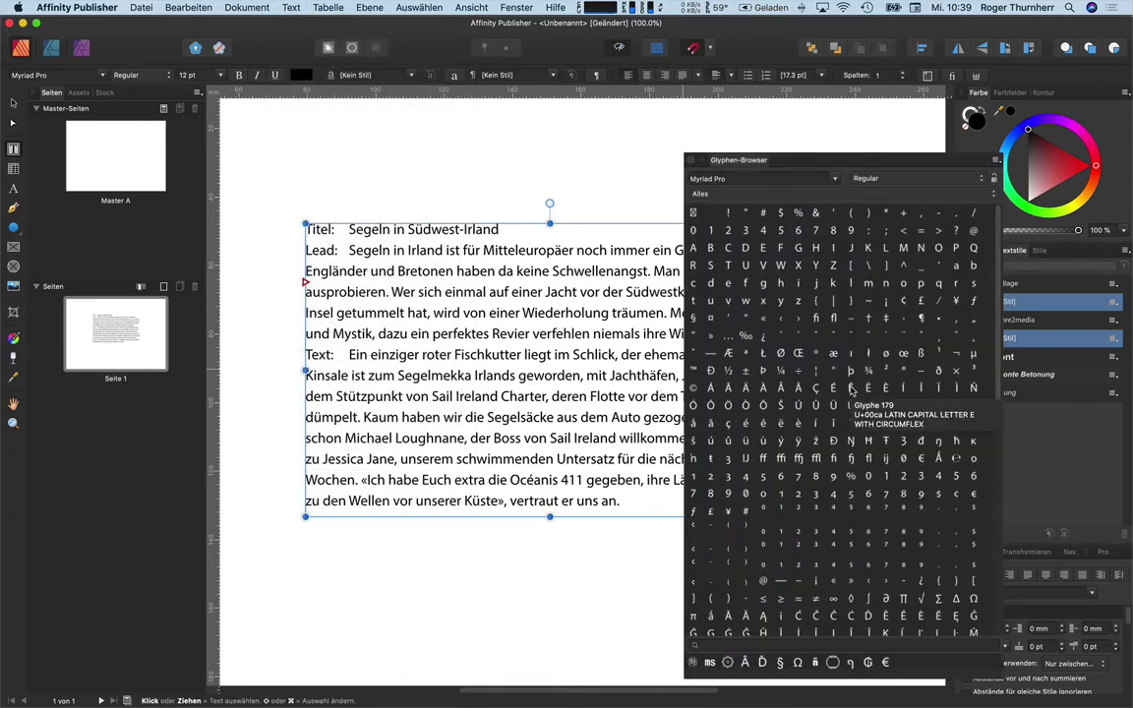
pyautogui.doubleClick(781, 442)
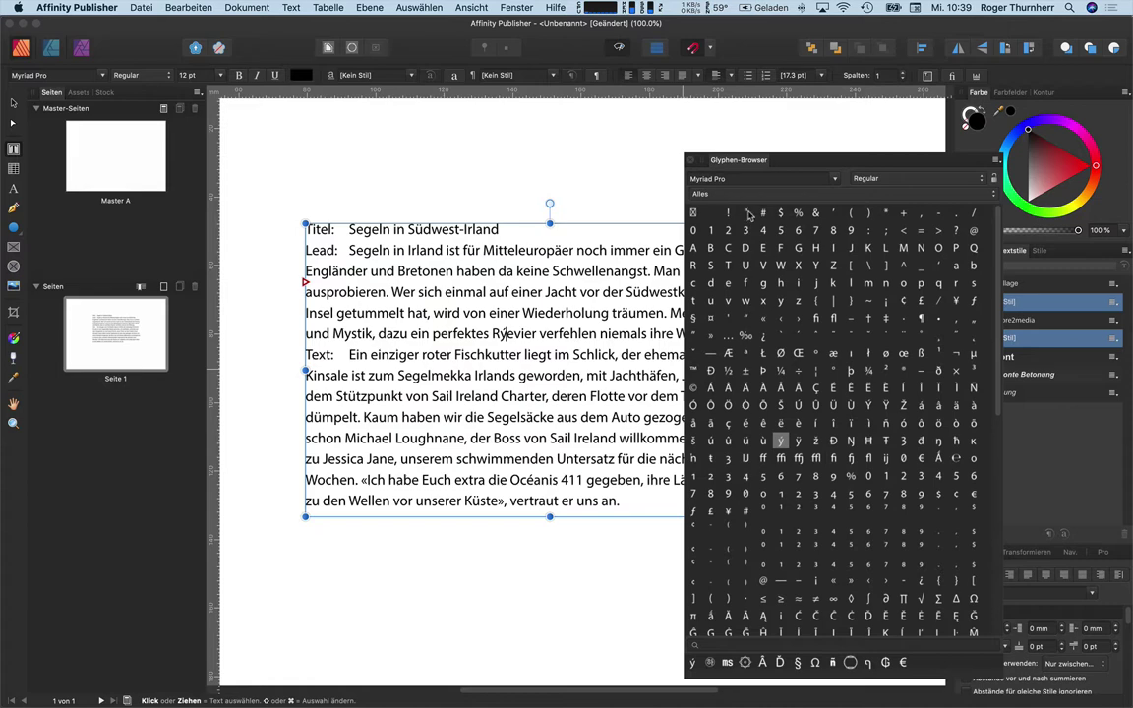
pyautogui.click(834, 180)
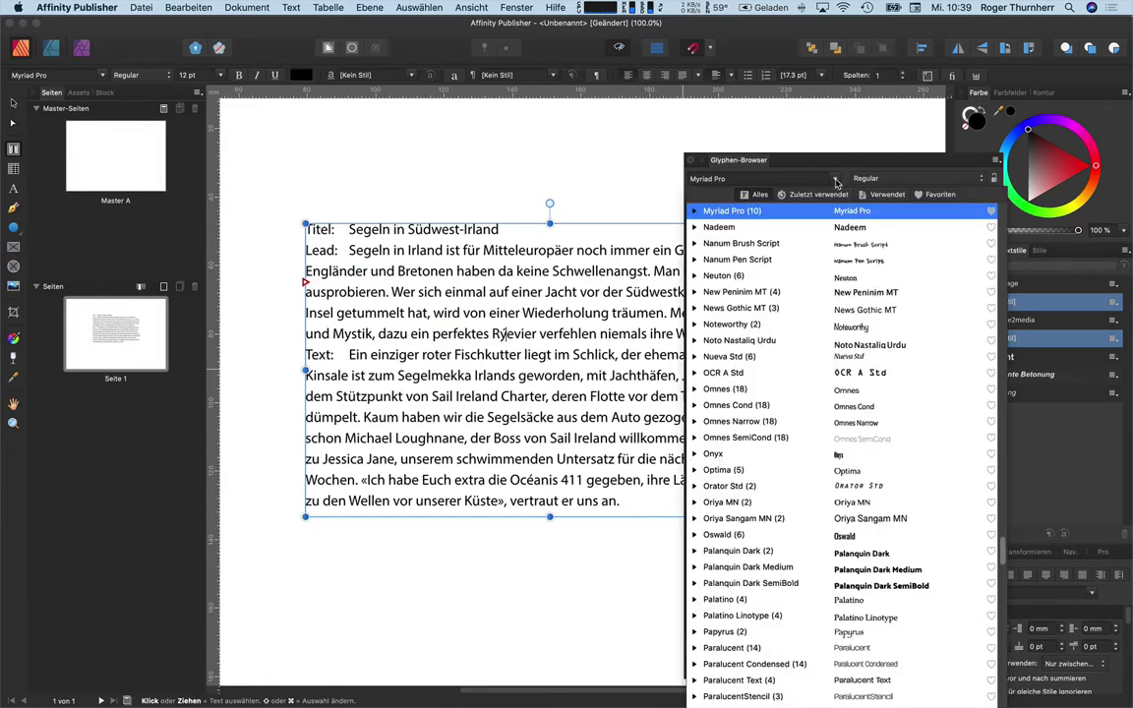
# - Insert an Oswald glyph and a recently used symbol glyph after the ý
pyautogui.click(859, 537)
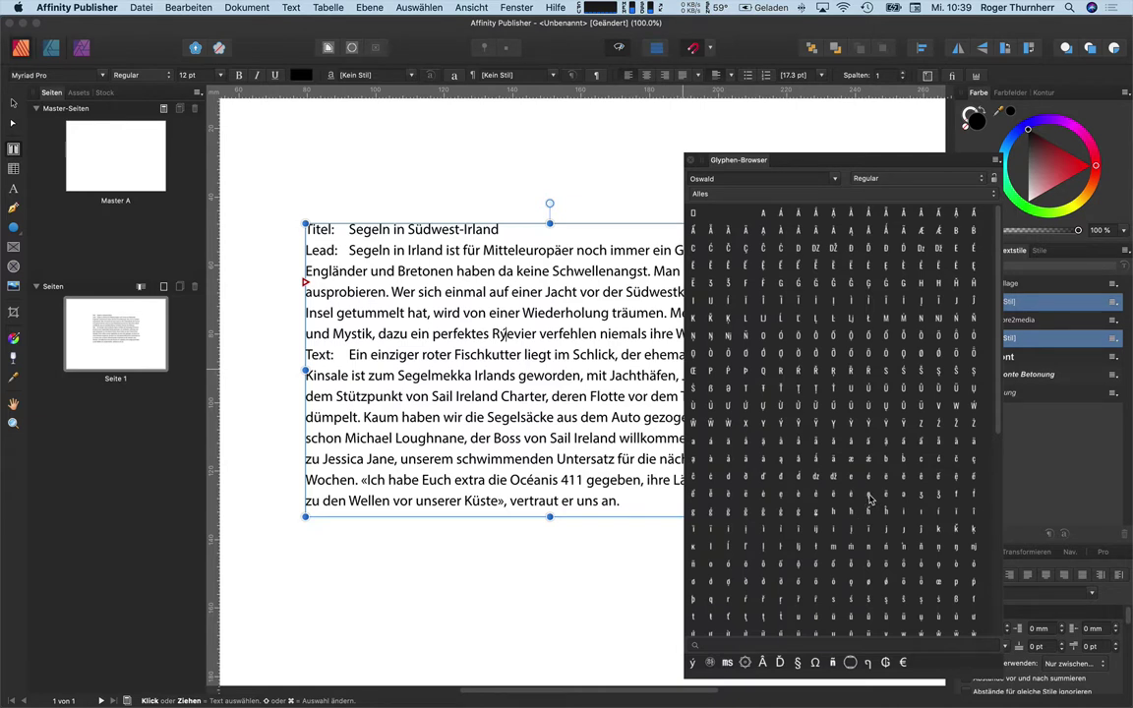
pyautogui.doubleClick(870, 499)
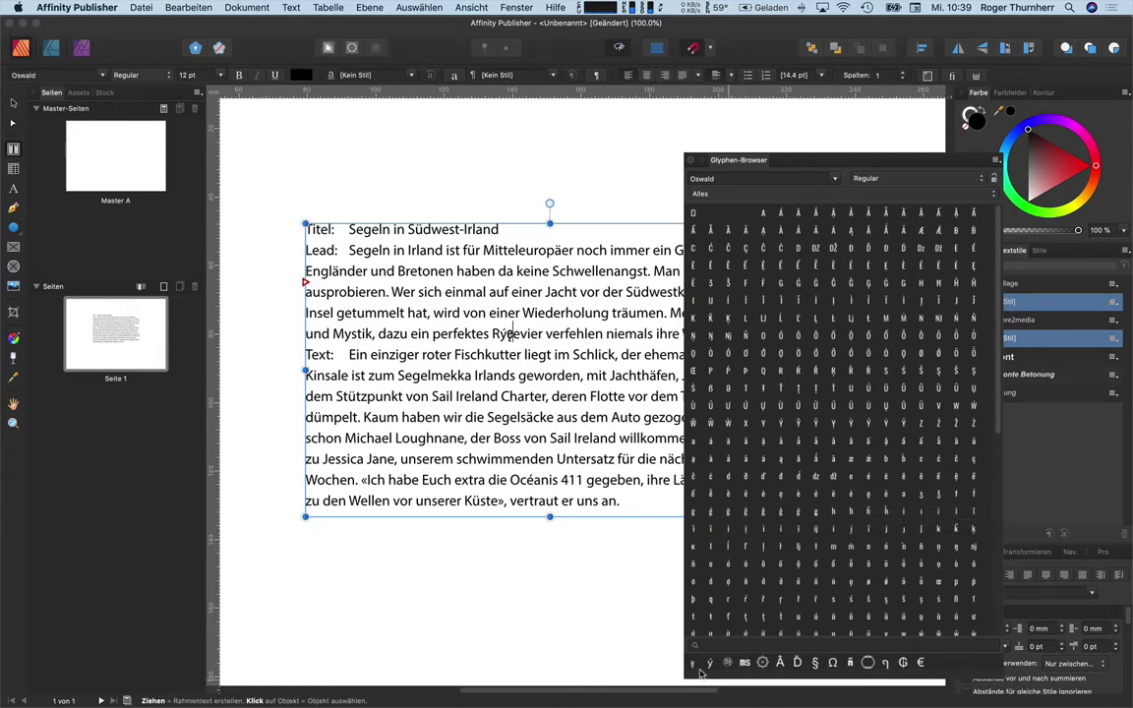
pyautogui.doubleClick(765, 664)
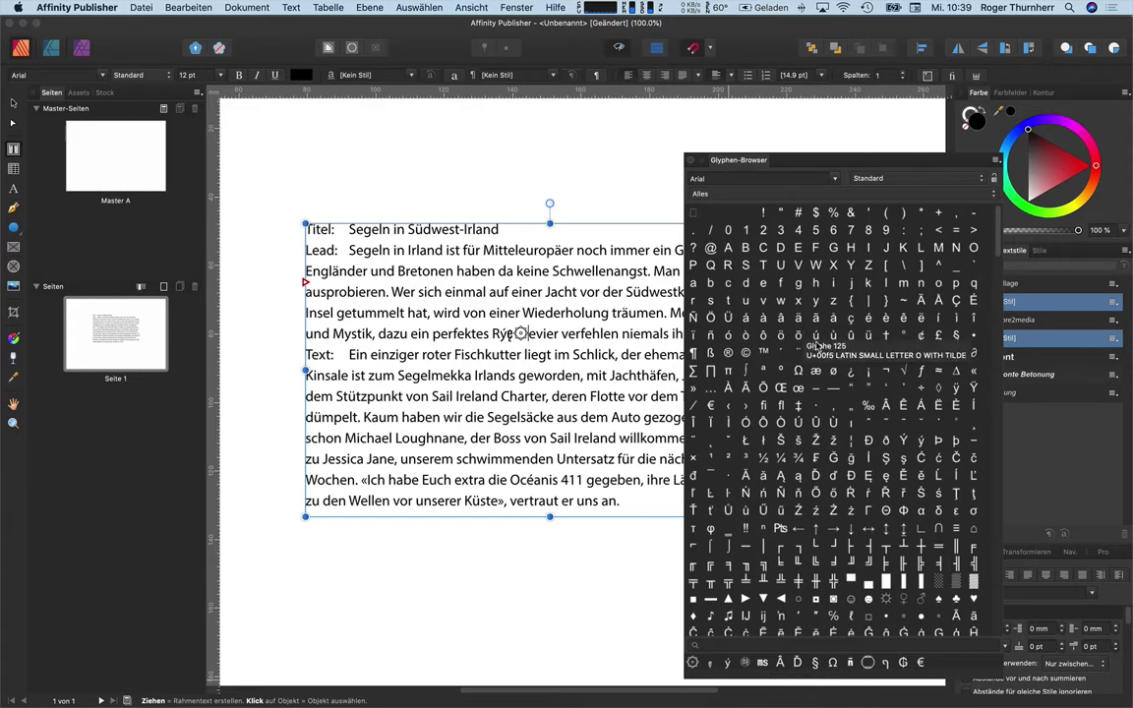
# - Scroll the Arial Standard glyph grid, keeping the Standard style, and open the glyph range list
pyautogui.scroll(-5, 817, 343)
pyautogui.scroll(-5, 817, 343)
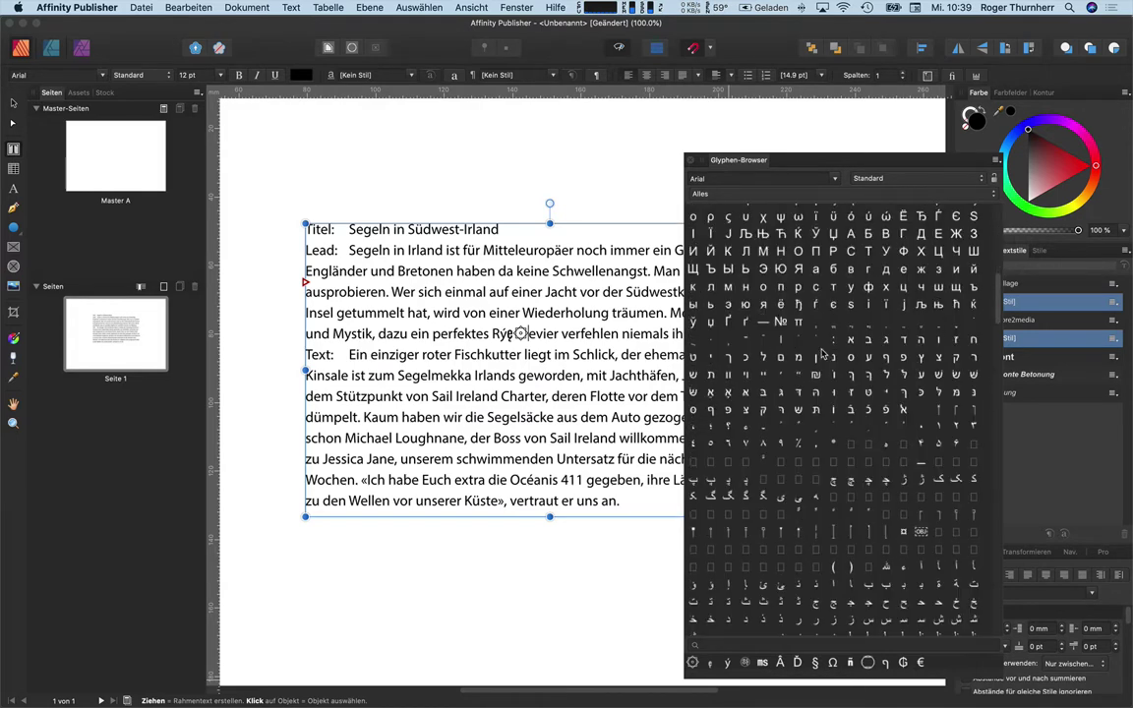
pyautogui.scroll(-5, 818, 343)
pyautogui.scroll(-5, 818, 342)
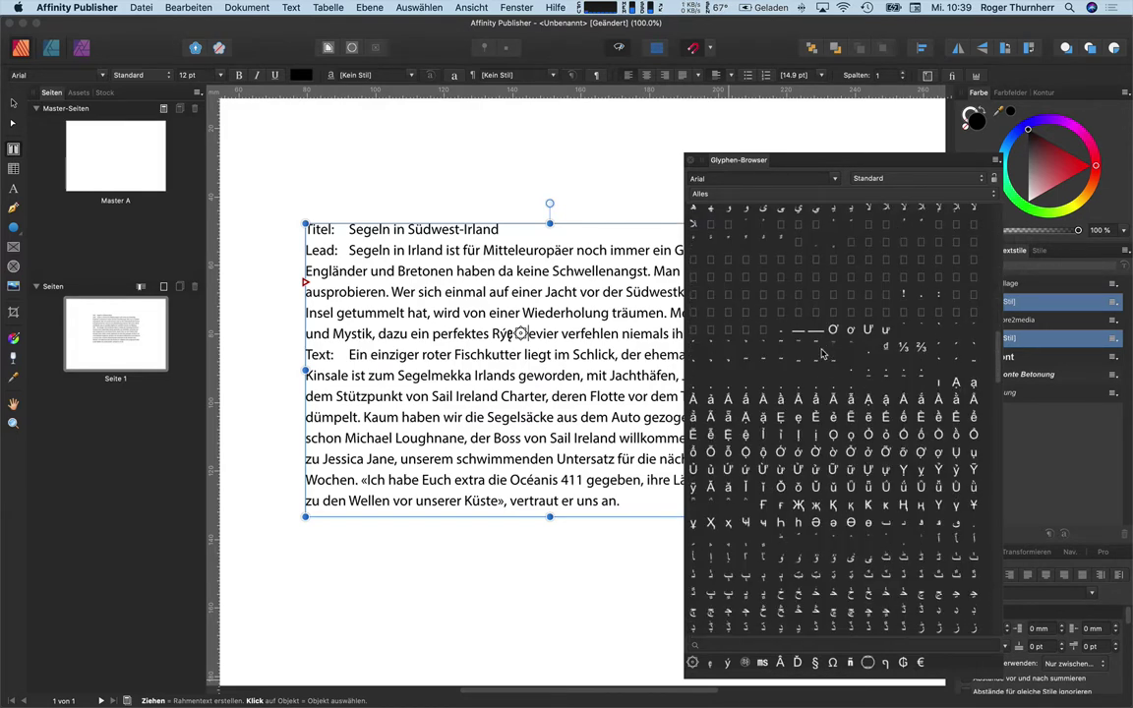
pyautogui.click(961, 183)
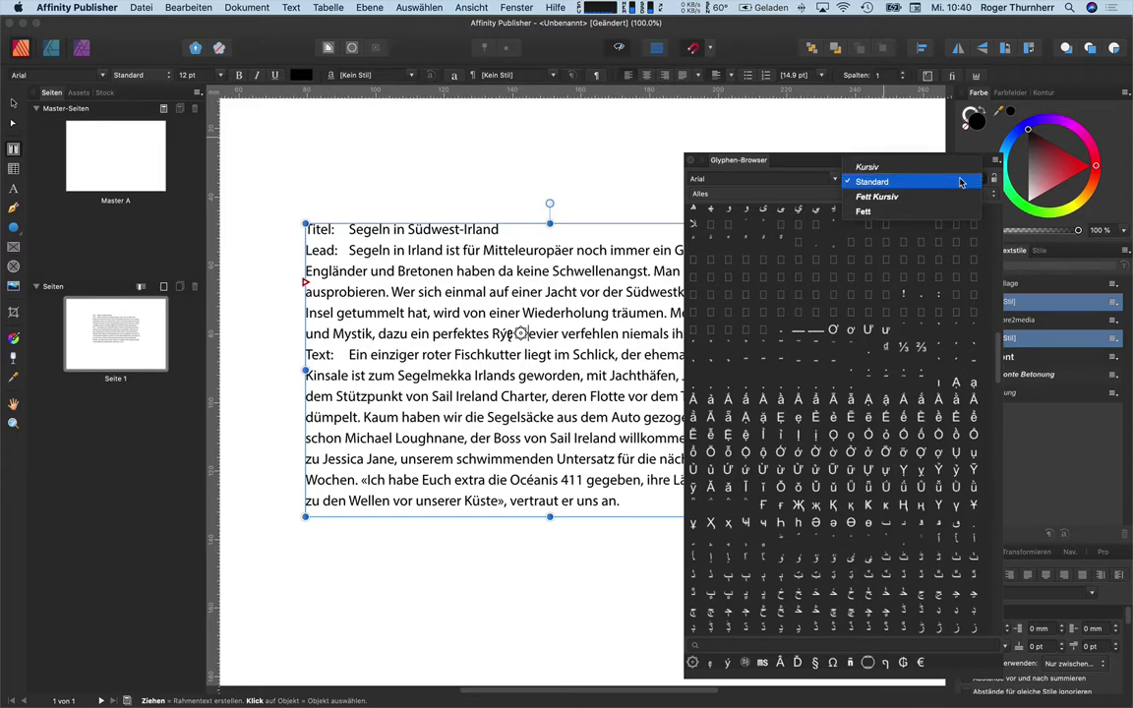
pyautogui.click(961, 182)
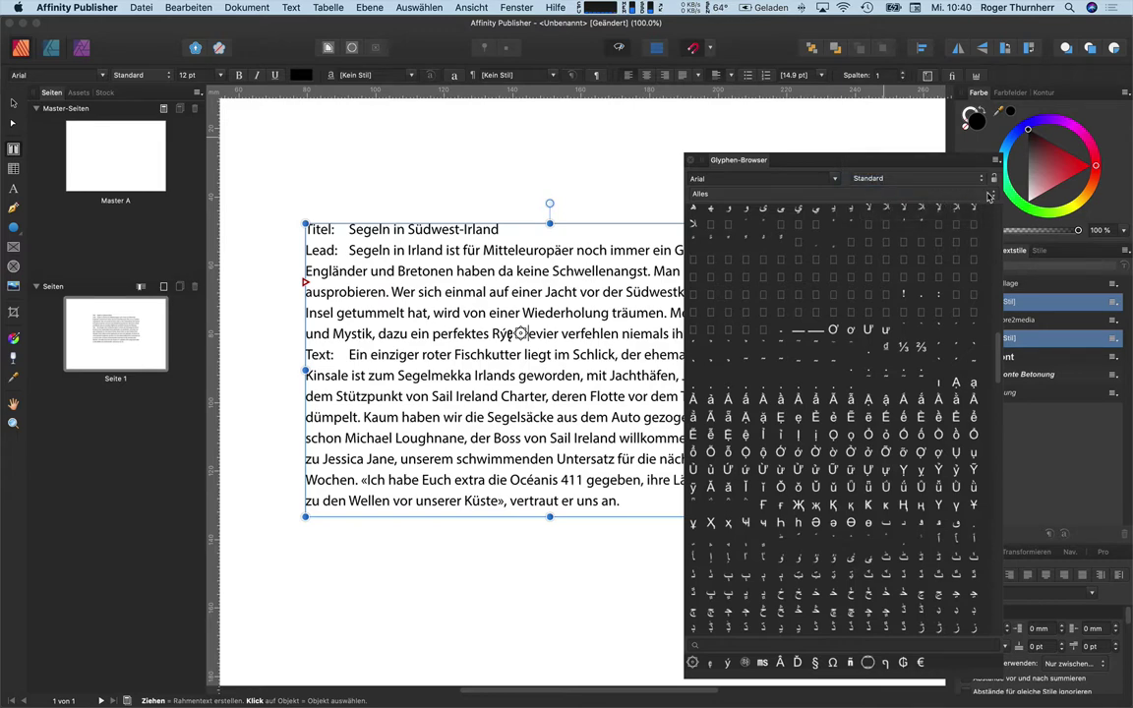
pyautogui.click(989, 196)
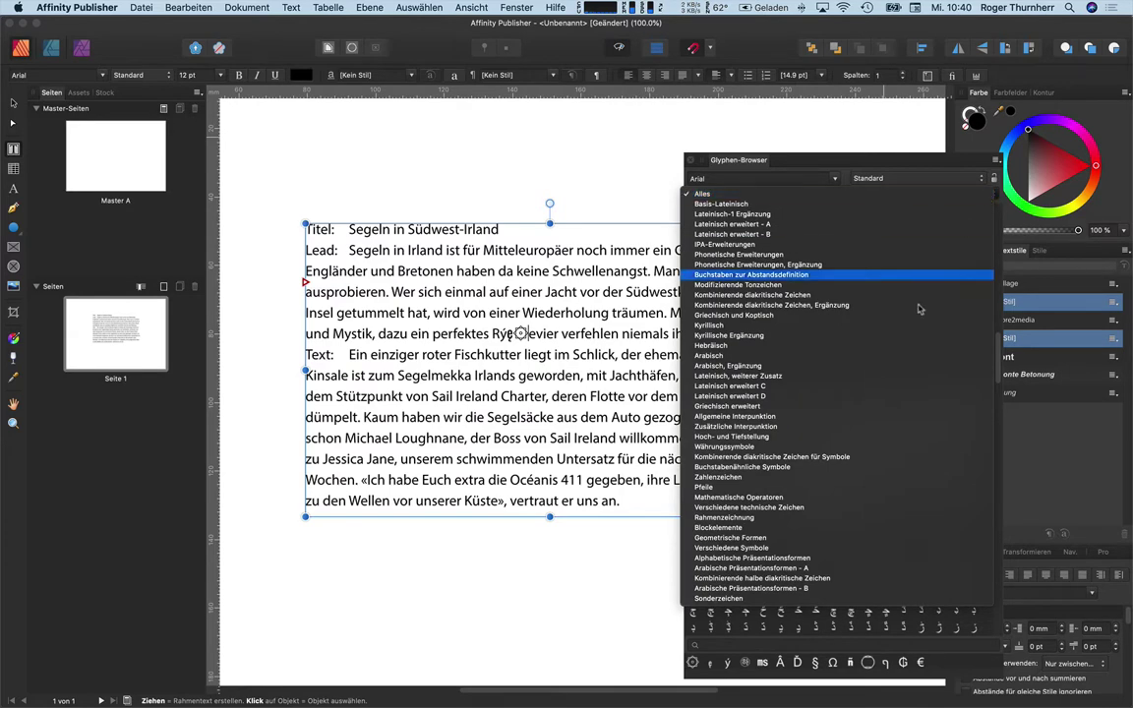
# - Filter the Glyph Browser to Arabisch and insert two Arabic letters
pyautogui.click(899, 363)
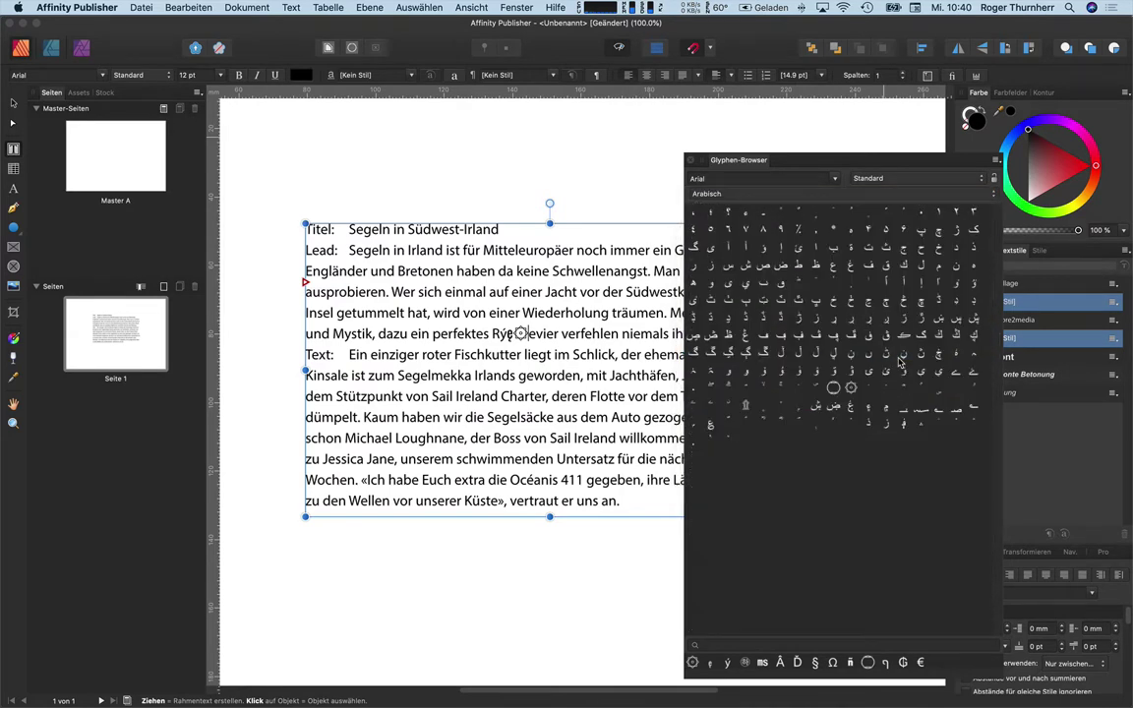
pyautogui.doubleClick(817, 304)
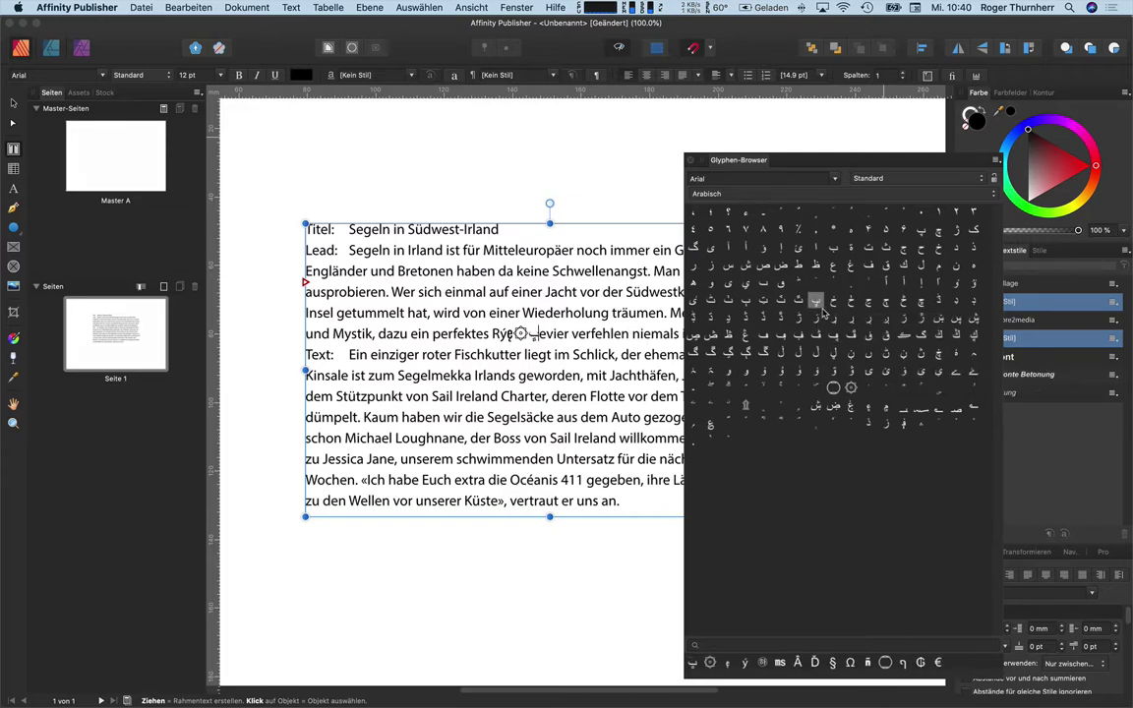
pyautogui.doubleClick(833, 303)
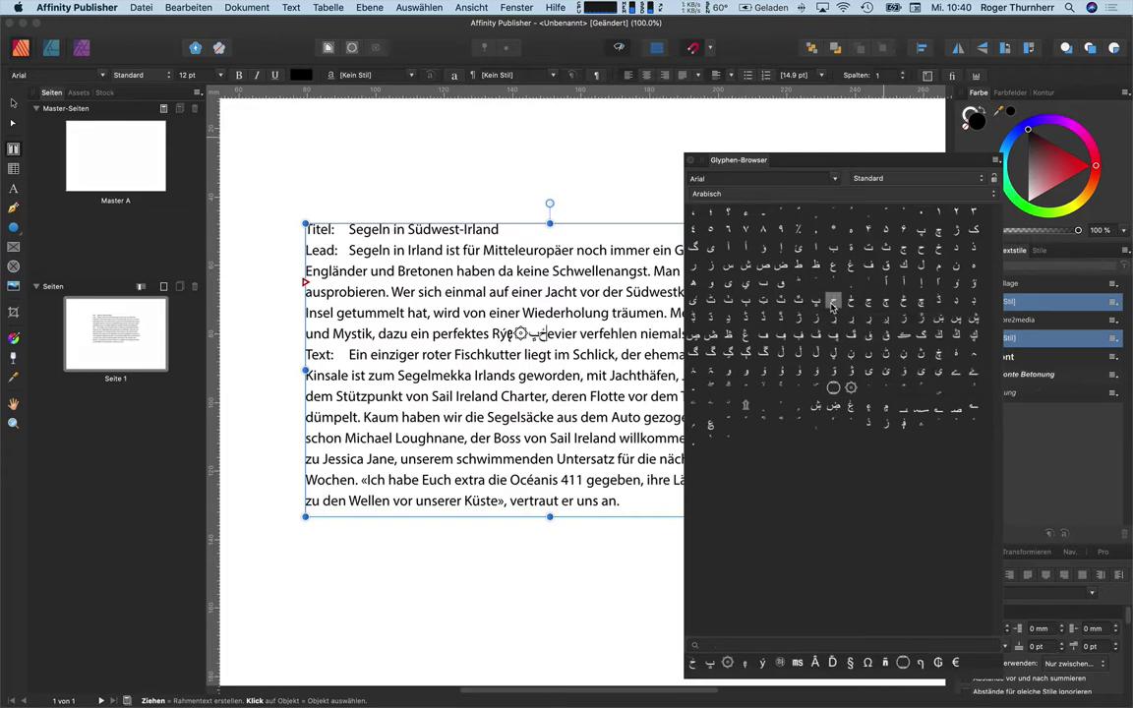
pyautogui.click(835, 195)
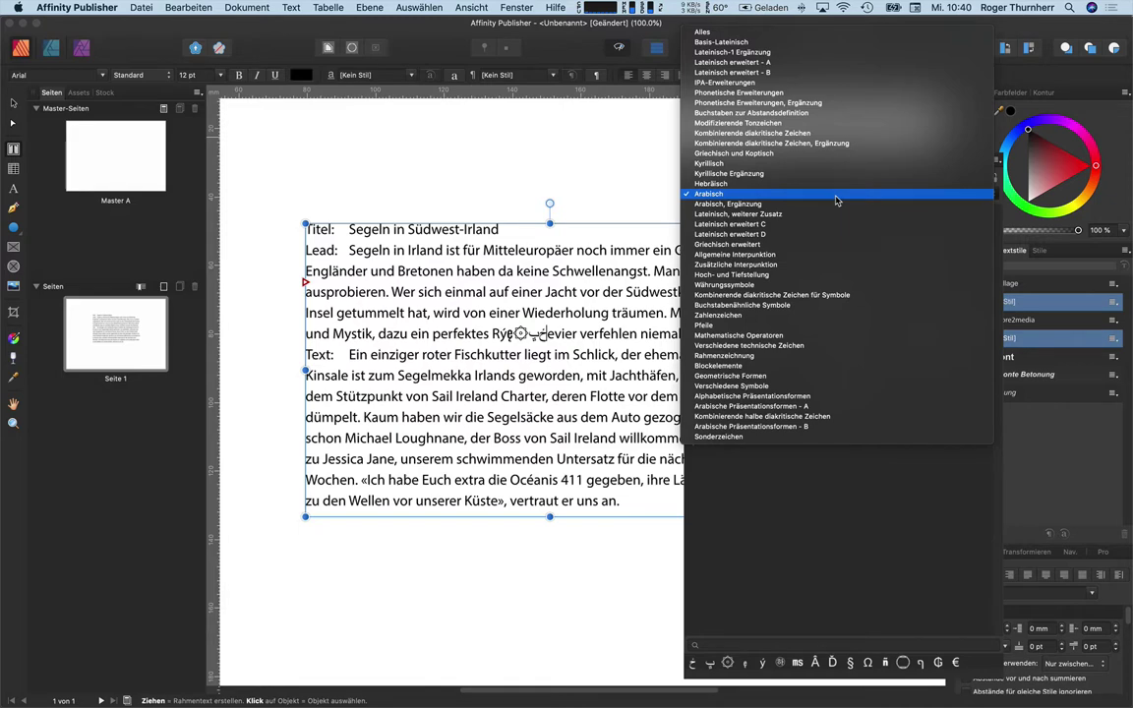
# - Switch the glyph range to Pfeile and insert the ↔ arrow
pyautogui.click(815, 324)
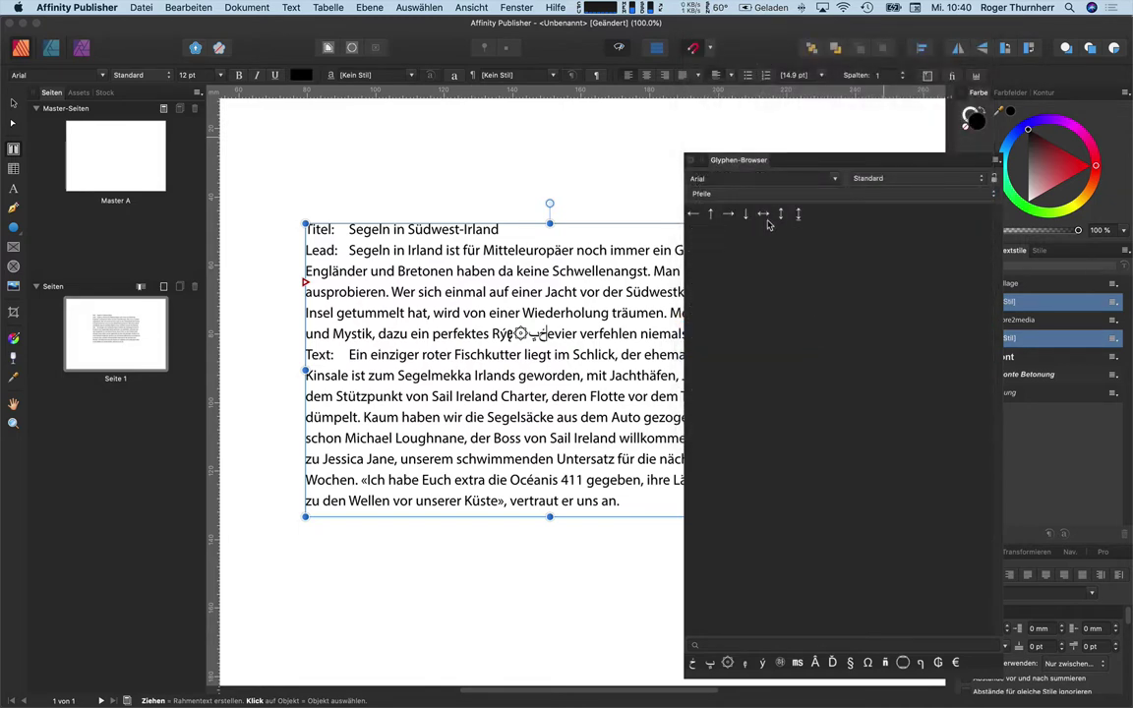
pyautogui.doubleClick(763, 214)
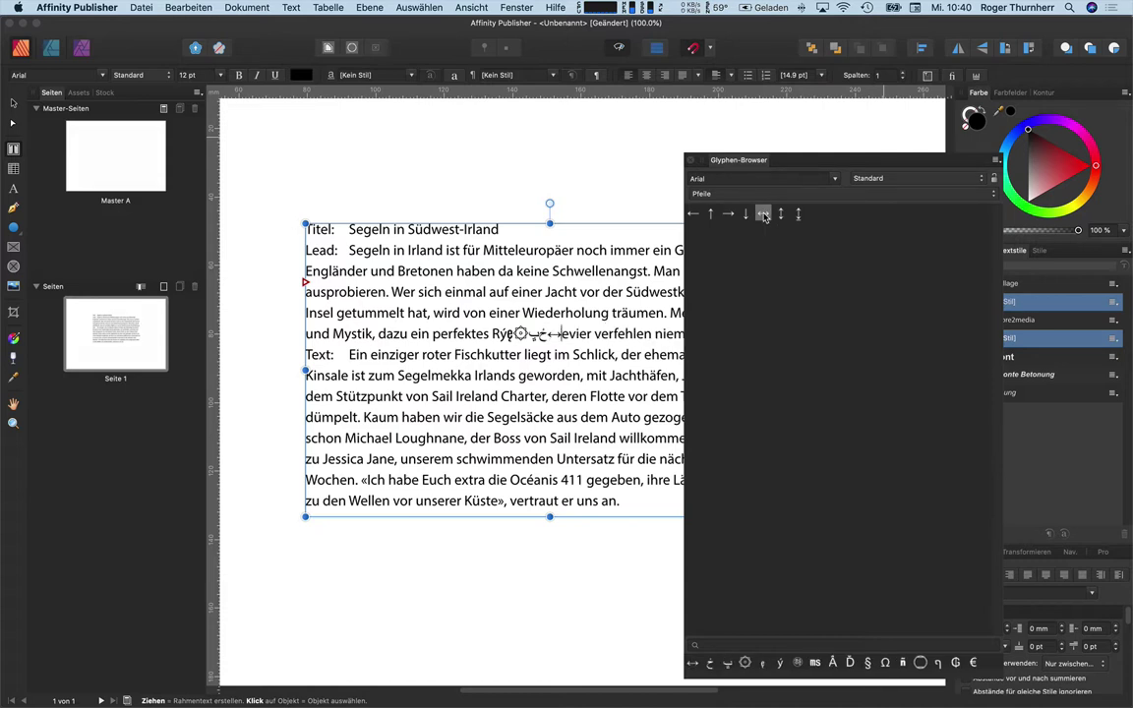